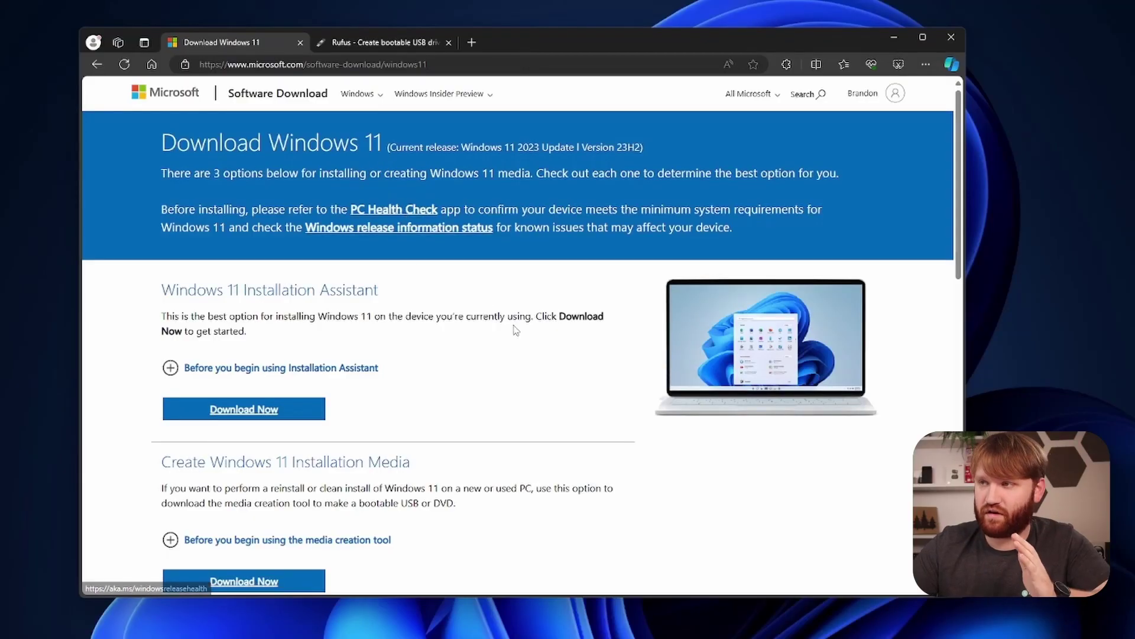
Select 'Windows 11 (multi-edition ISO for x64 devices)' for download and reveal the product language list
{"action": "scroll", "coordinate": [513, 329], "scroll_direction": "down", "scroll_amount": 7}
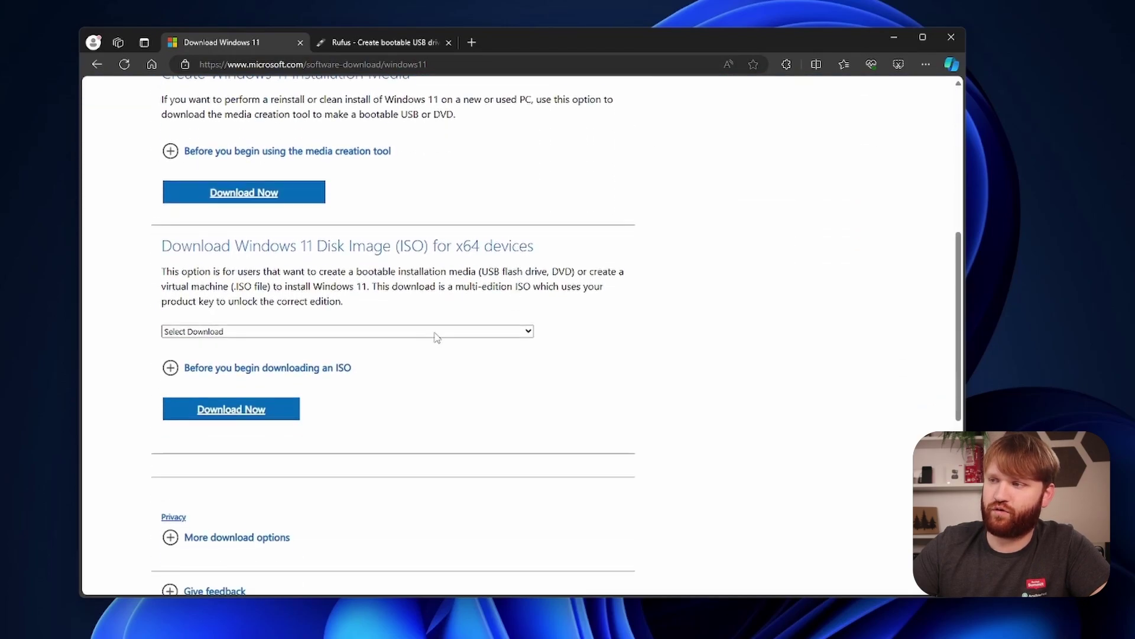
{"action": "left_click", "coordinate": [436, 333]}
{"action": "left_click", "coordinate": [265, 358]}
{"action": "left_click", "coordinate": [231, 414]}
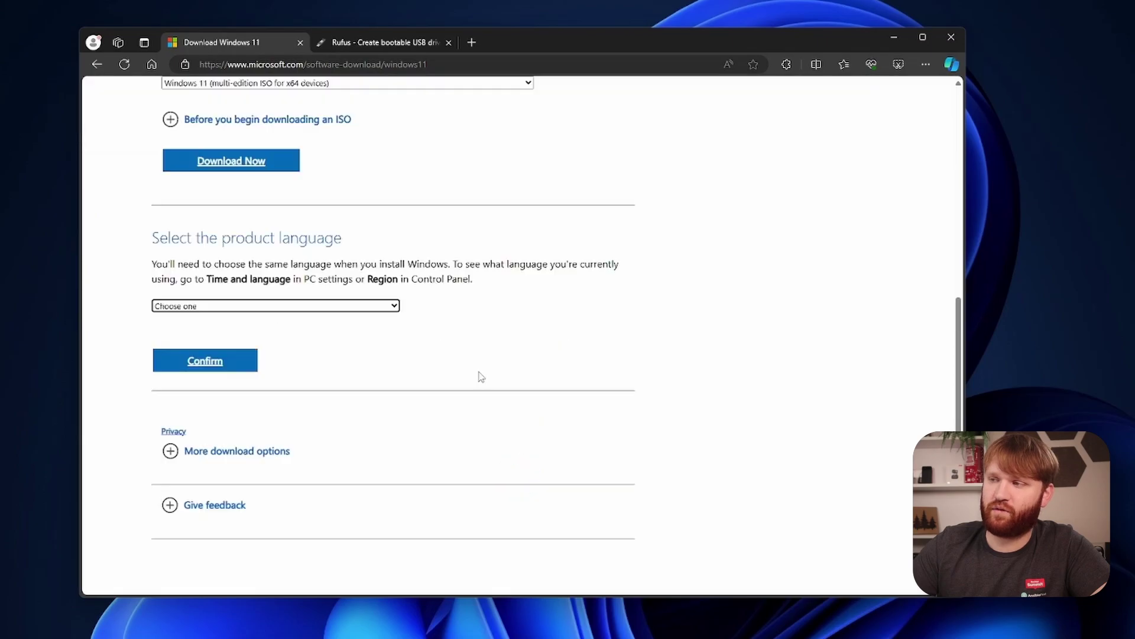
{"action": "left_click", "coordinate": [217, 306]}
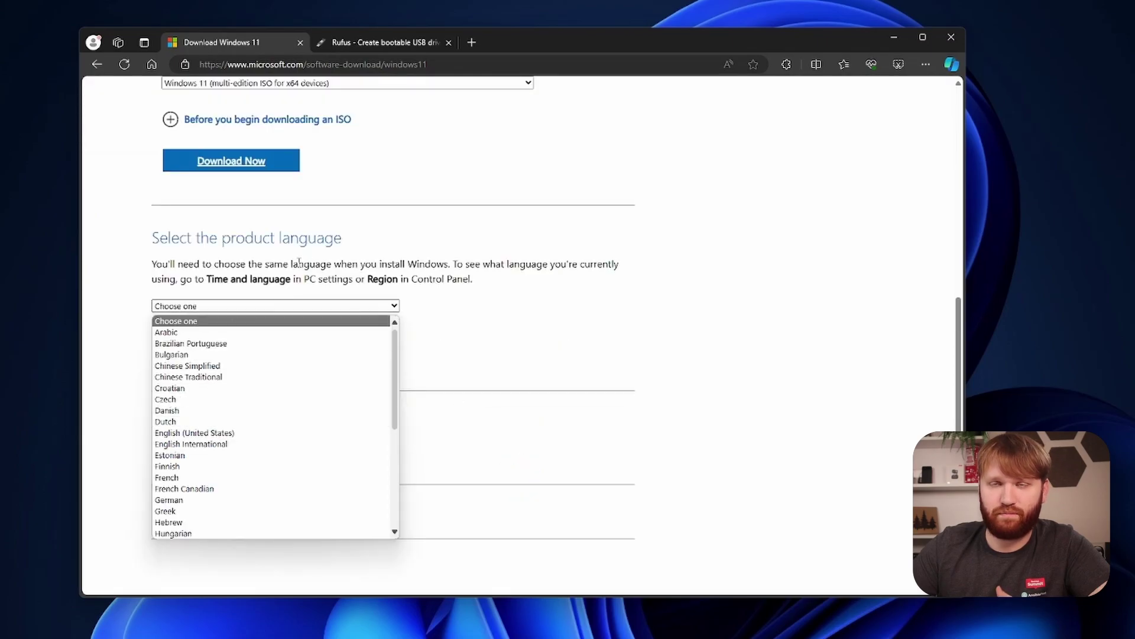
{"action": "left_click", "coordinate": [217, 317]}
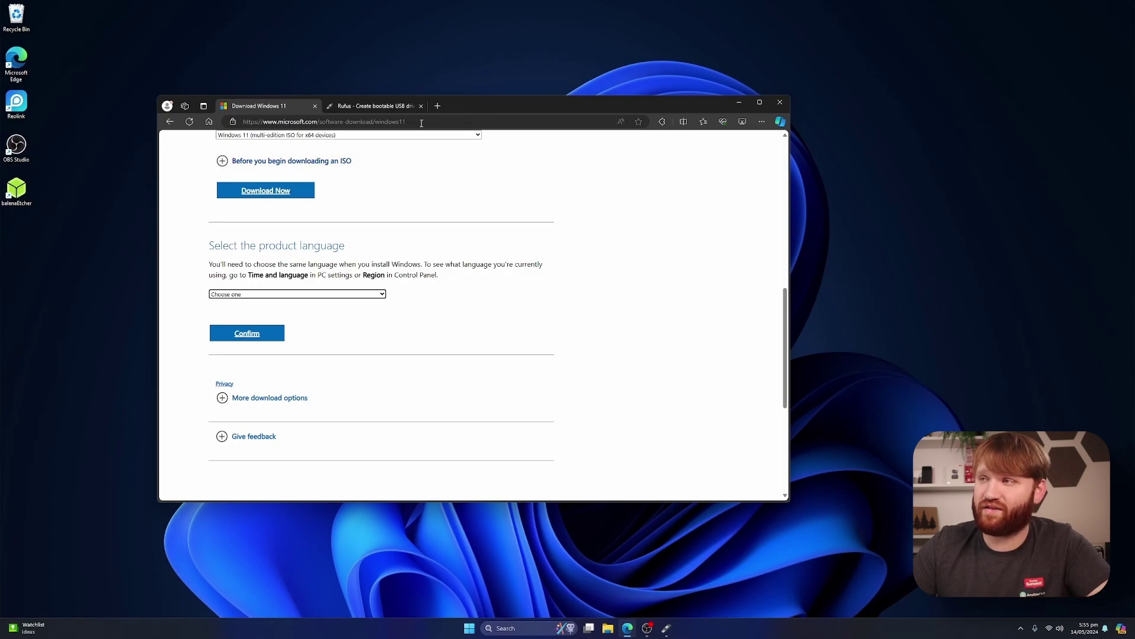
Review Rufus's latest releases on its website, then minimize Edge to show Rufus
{"action": "left_click", "coordinate": [370, 106]}
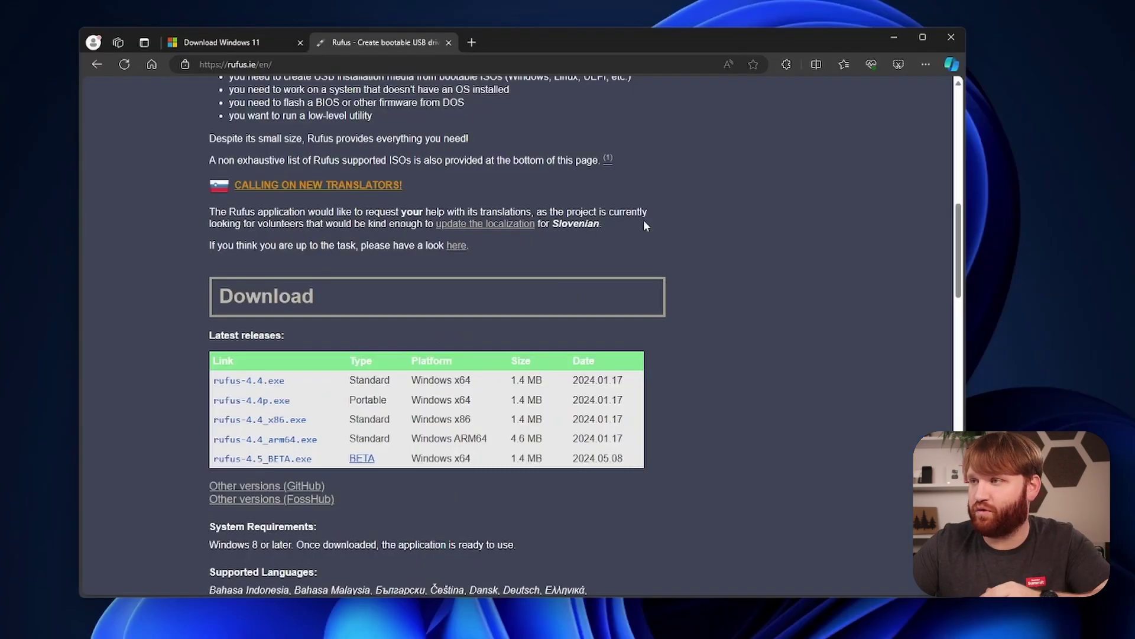
{"action": "left_click", "coordinate": [886, 41]}
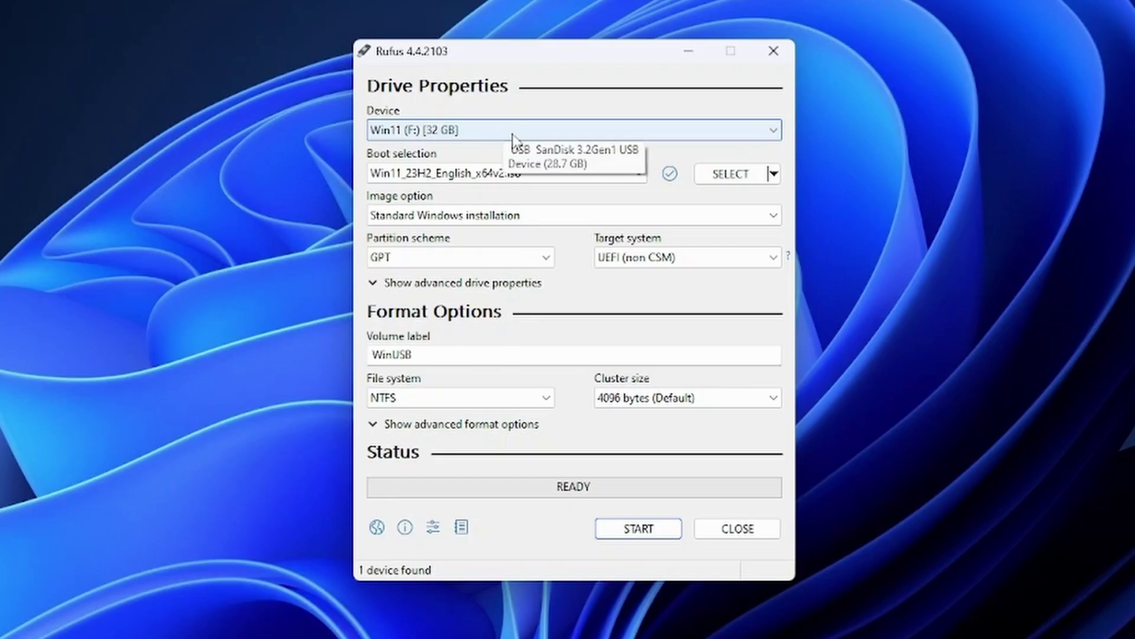
Keep the 32 GB Win11 drive as target and load Win11_23H2_English_x64v2.iso
{"action": "left_click", "coordinate": [490, 189]}
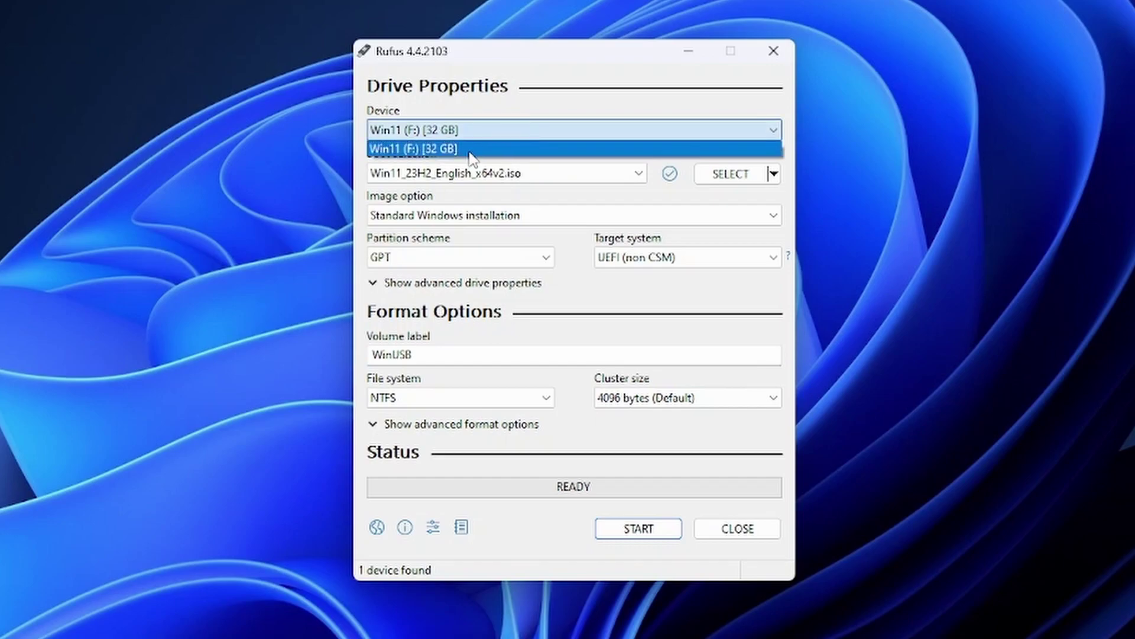
{"action": "left_click", "coordinate": [466, 149]}
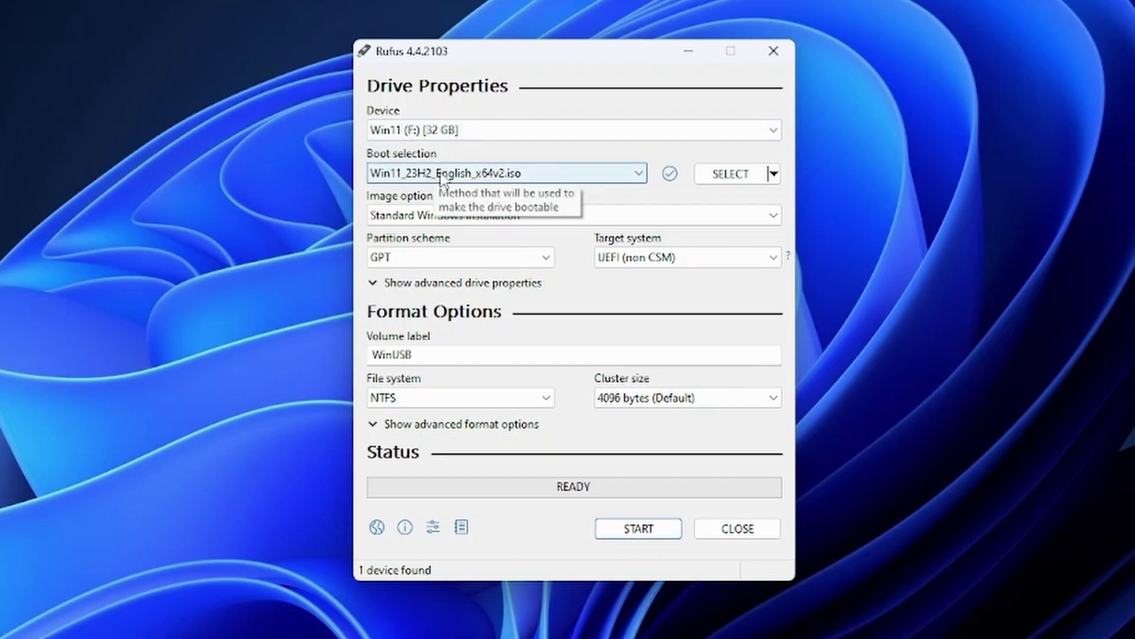
{"action": "left_click", "coordinate": [723, 176]}
{"action": "left_click", "coordinate": [574, 244]}
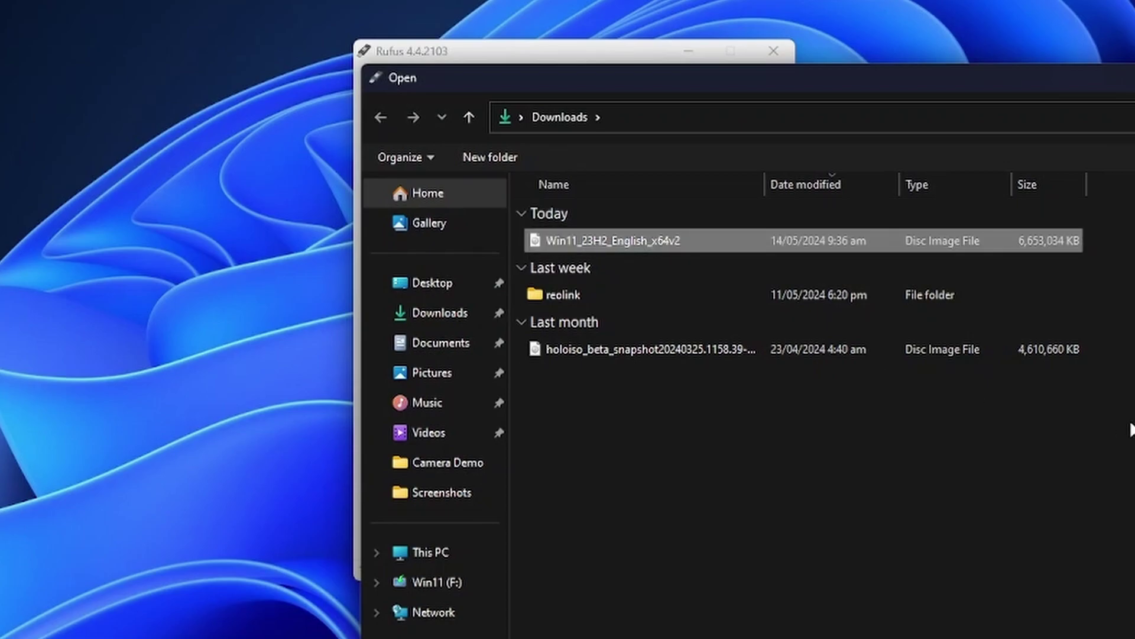
{"action": "double_click", "coordinate": [573, 244]}
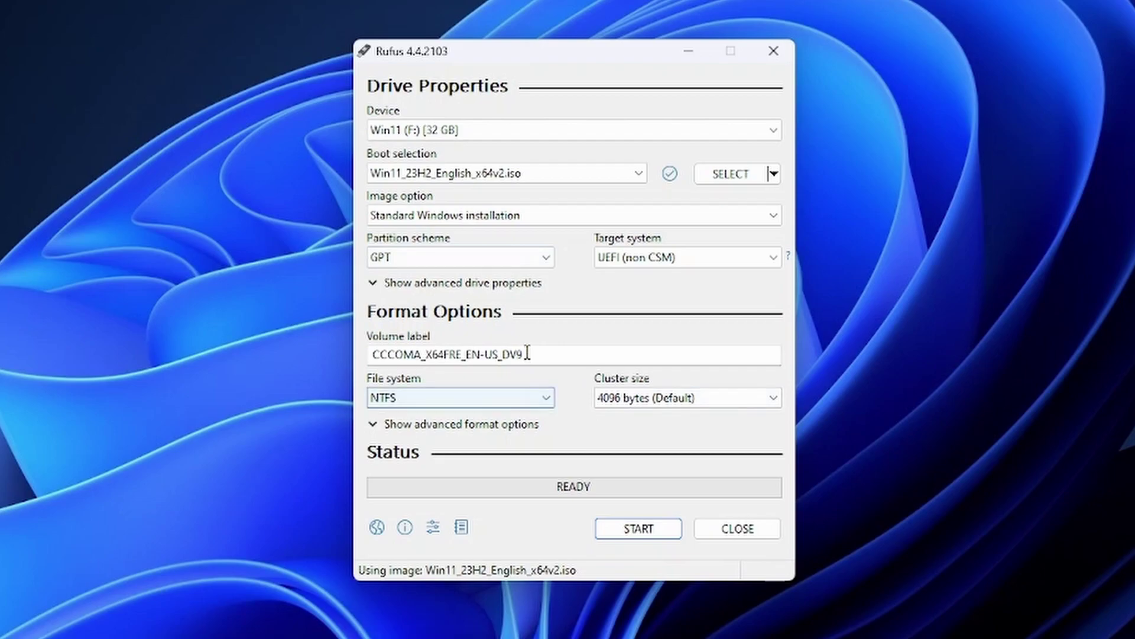
Change the volume label to WinUSB and start writing the drive
{"action": "left_click_drag", "start_coordinate": [530, 353], "coordinate": [291, 353]}
{"action": "type", "text": "Win"}
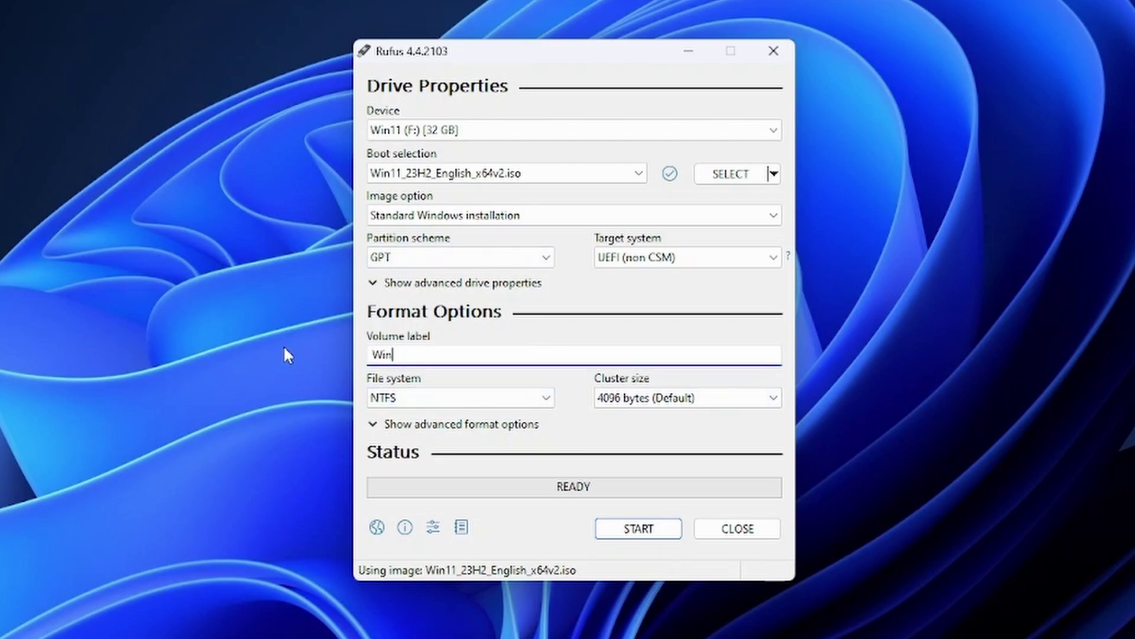
{"action": "type", "text": "USB"}
{"action": "left_click", "coordinate": [621, 527]}
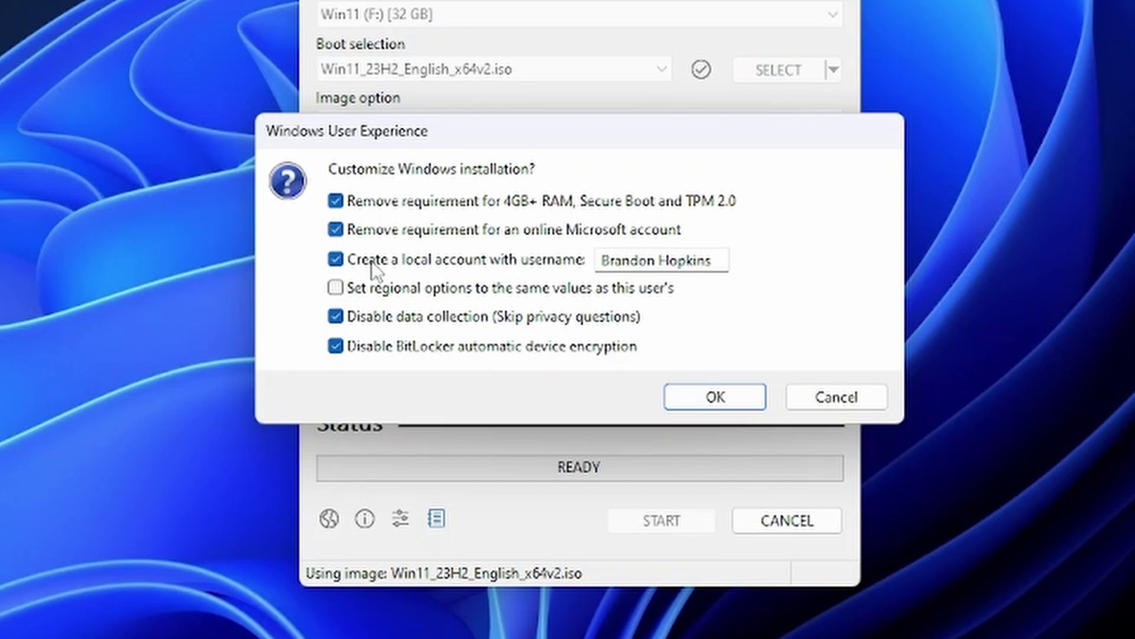
Set the local account username to admin and confirm erasing the 32 GB drive
{"action": "left_click_drag", "start_coordinate": [718, 260], "coordinate": [589, 269]}
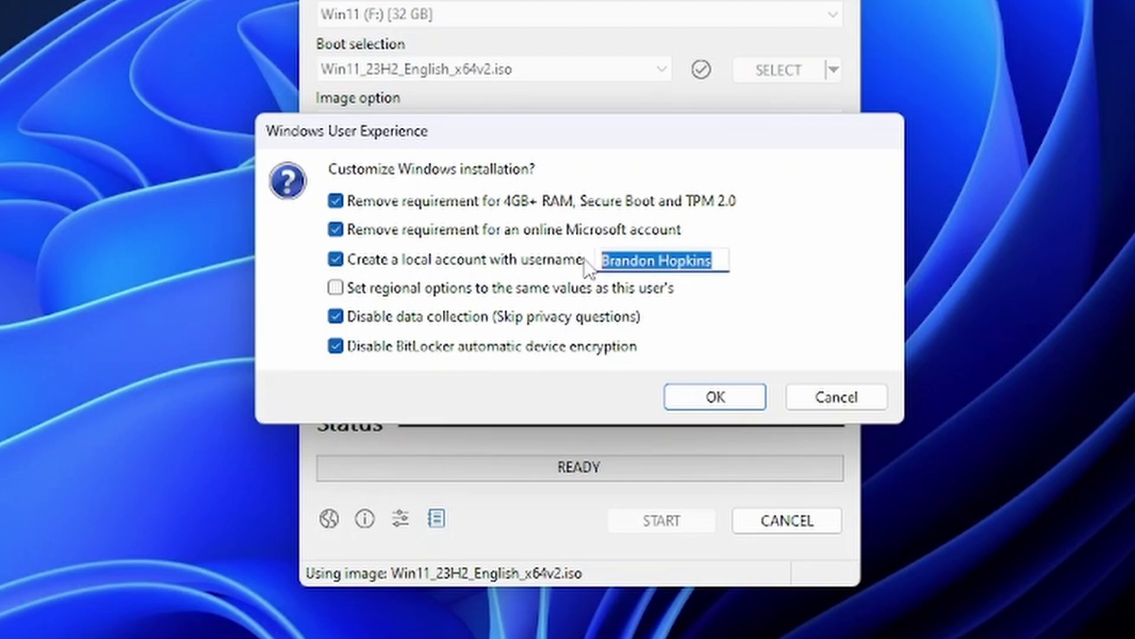
{"action": "type", "text": "admin"}
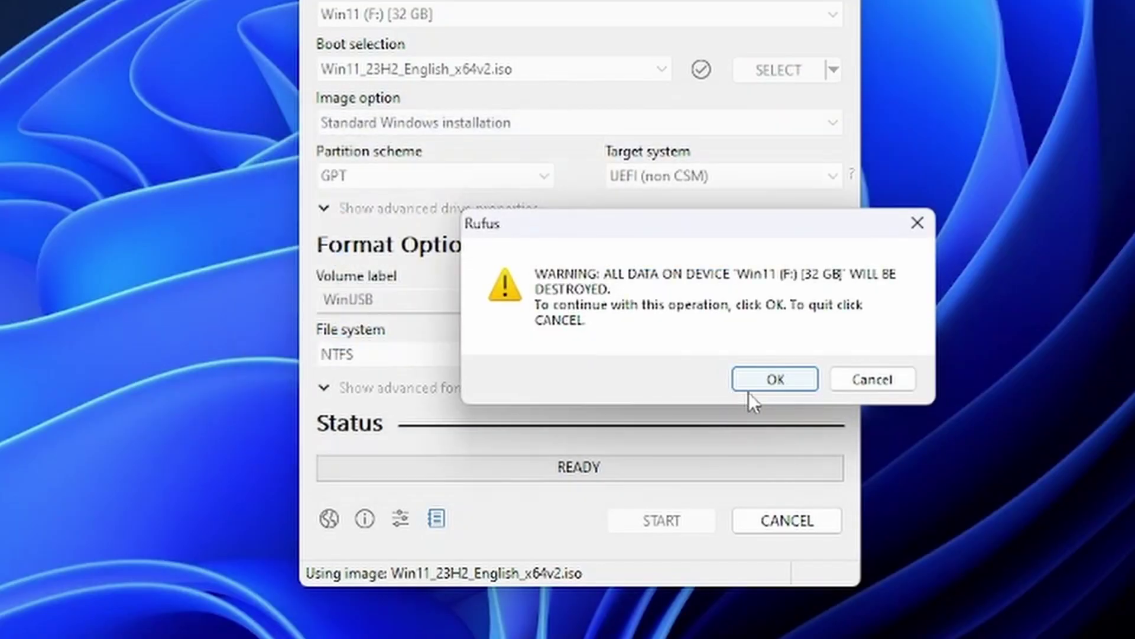
{"action": "left_click", "coordinate": [776, 379]}
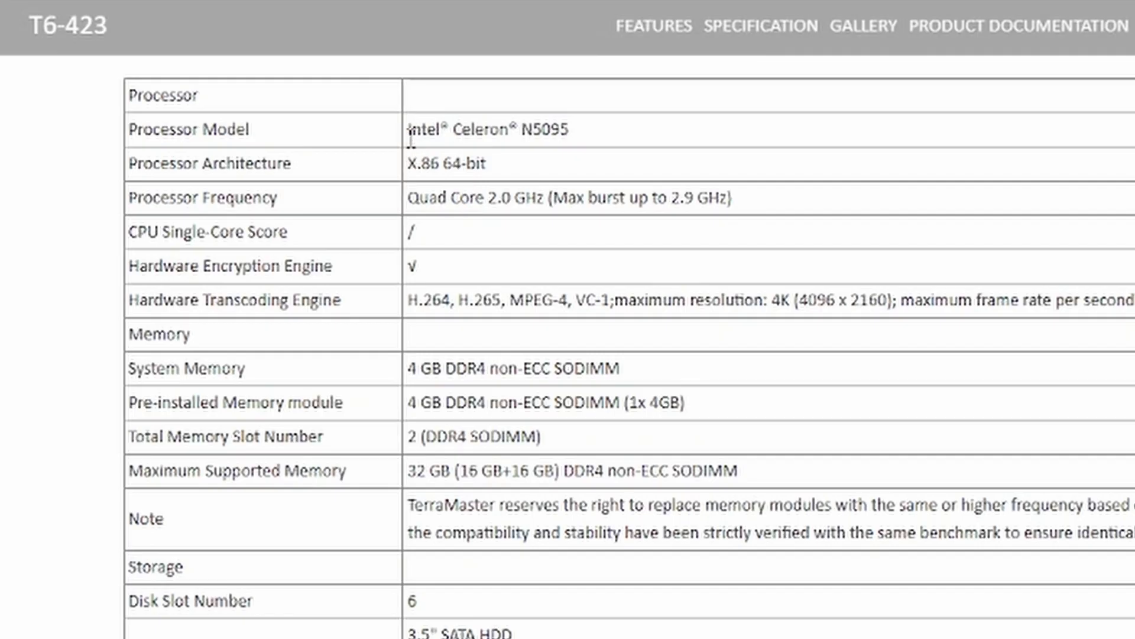
Highlight the T6-423's Celeron N5095 processor model and frequency values in the spec table
{"action": "left_click_drag", "start_coordinate": [280, 159], "coordinate": [328, 164]}
{"action": "left_click_drag", "start_coordinate": [481, 139], "coordinate": [528, 130]}
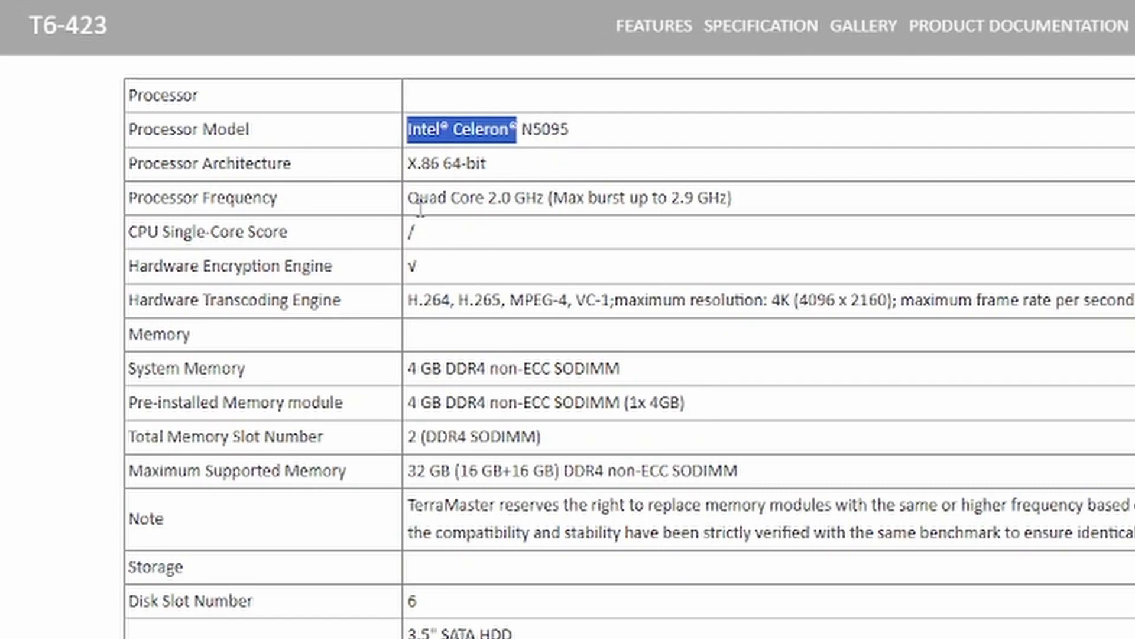
{"action": "left_click_drag", "start_coordinate": [420, 198], "coordinate": [615, 204]}
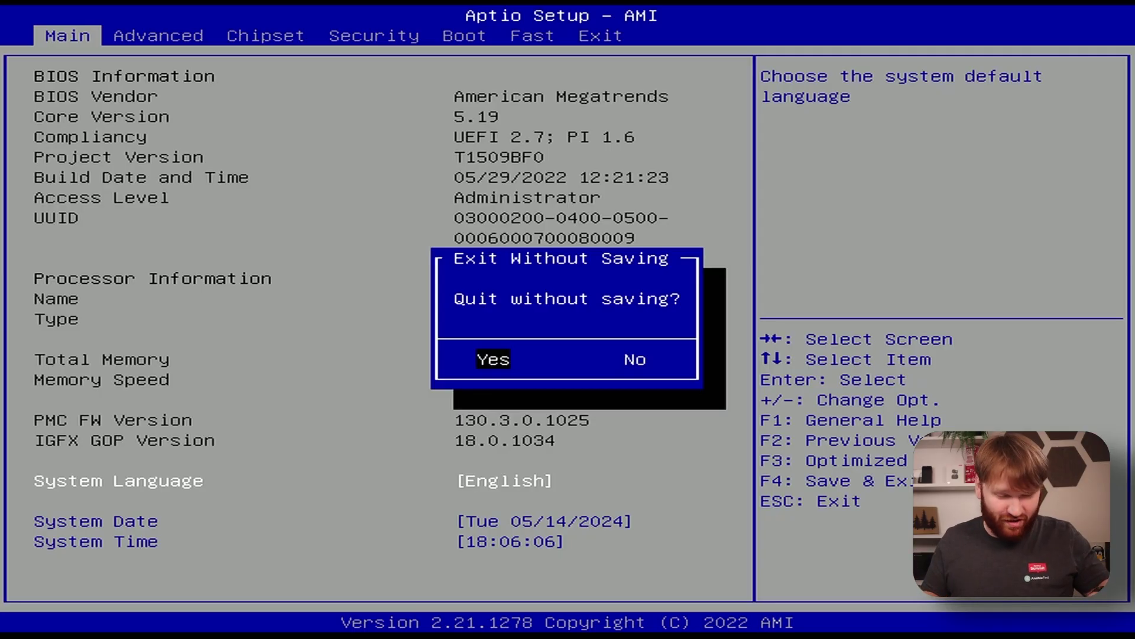
Stay in Aptio Setup and navigate to Boot Option #1 on the Boot page
{"action": "key", "text": "Right"}
{"action": "key", "text": "Return"}
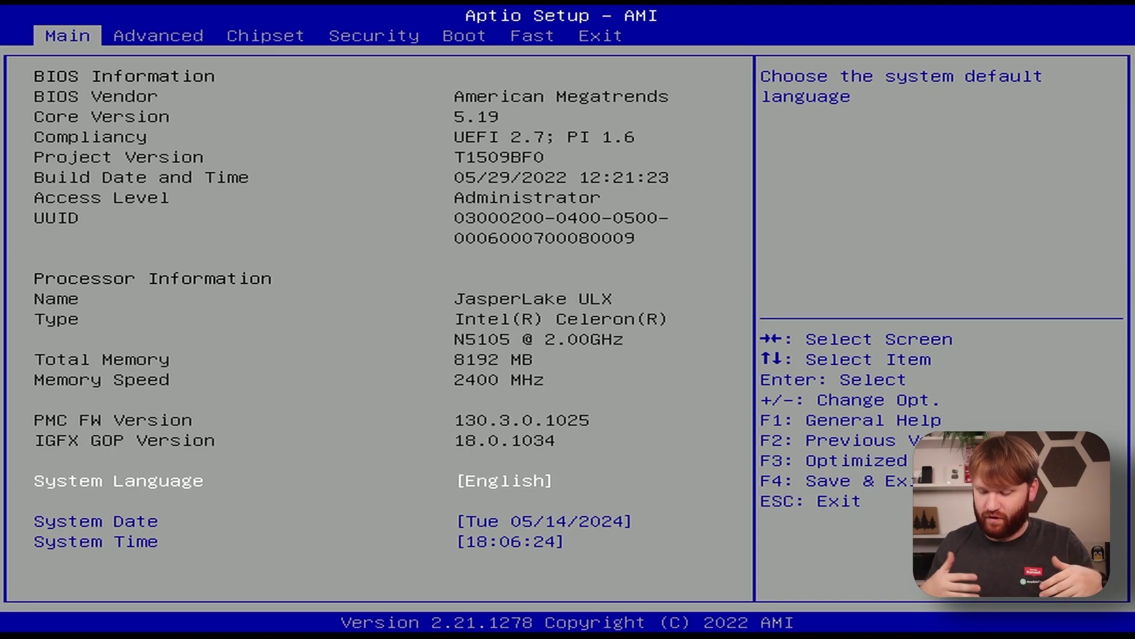
{"action": "key", "text": "Right"}
{"action": "key", "text": "Right"}
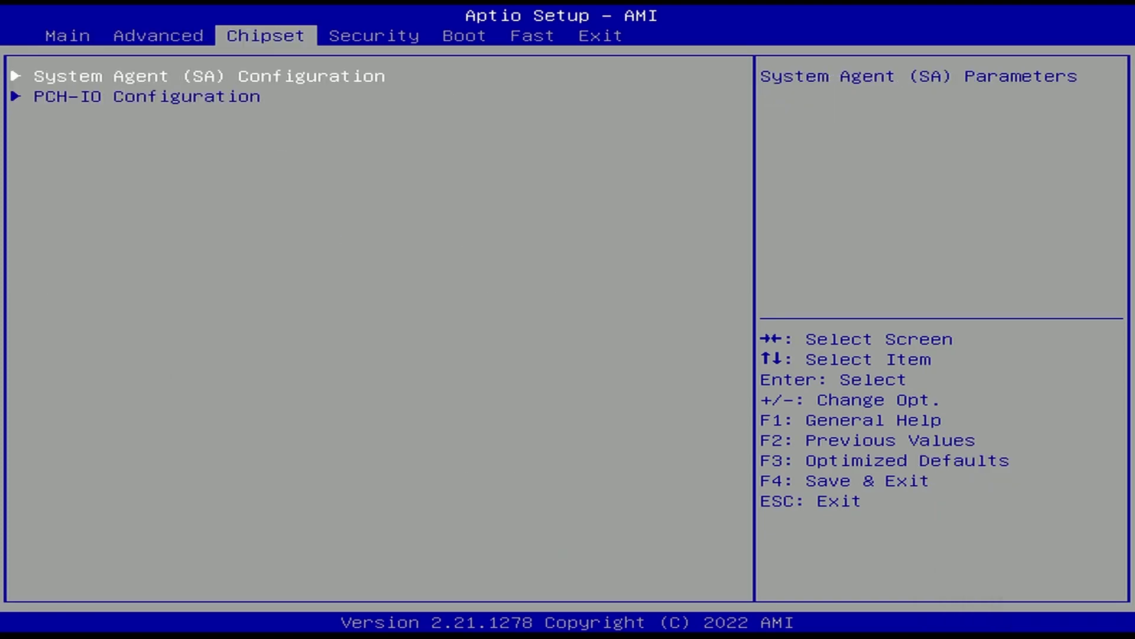
{"action": "key", "text": "Right"}
{"action": "key", "text": "Right"}
{"action": "key", "text": "Down"}
{"action": "key", "text": "Down"}
{"action": "key", "text": "Down"}
{"action": "key", "text": "Down"}
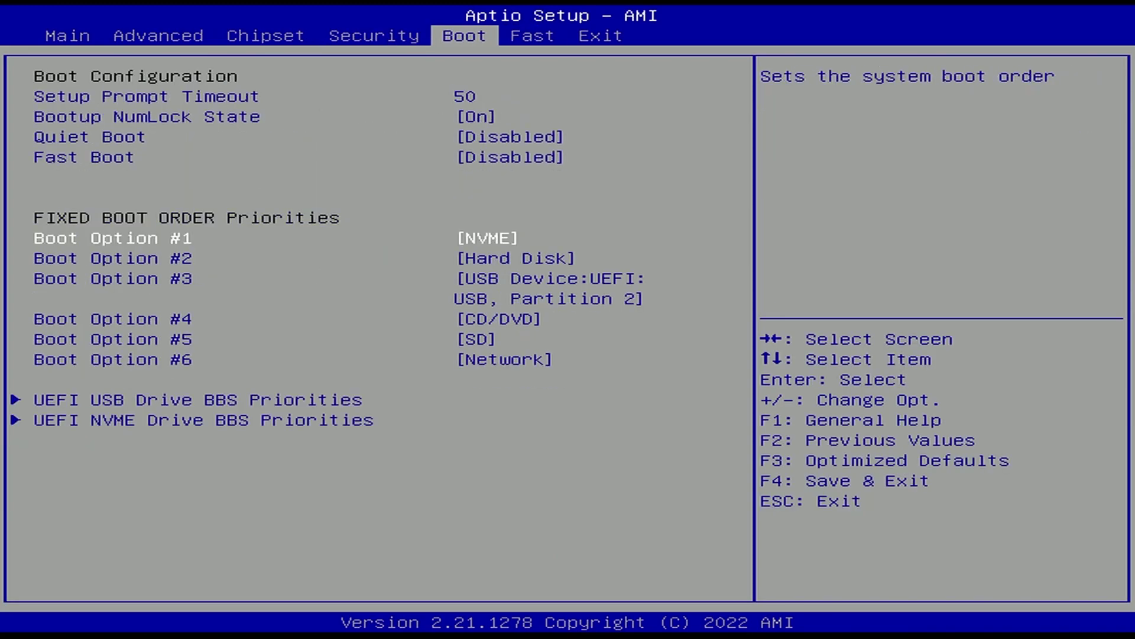
{"action": "key", "text": "Down"}
{"action": "key", "text": "Down"}
Set Boot Option #1 to the USB Device, ahead of NVME
{"action": "key", "text": "Up"}
{"action": "key", "text": "Up"}
{"action": "key", "text": "Return"}
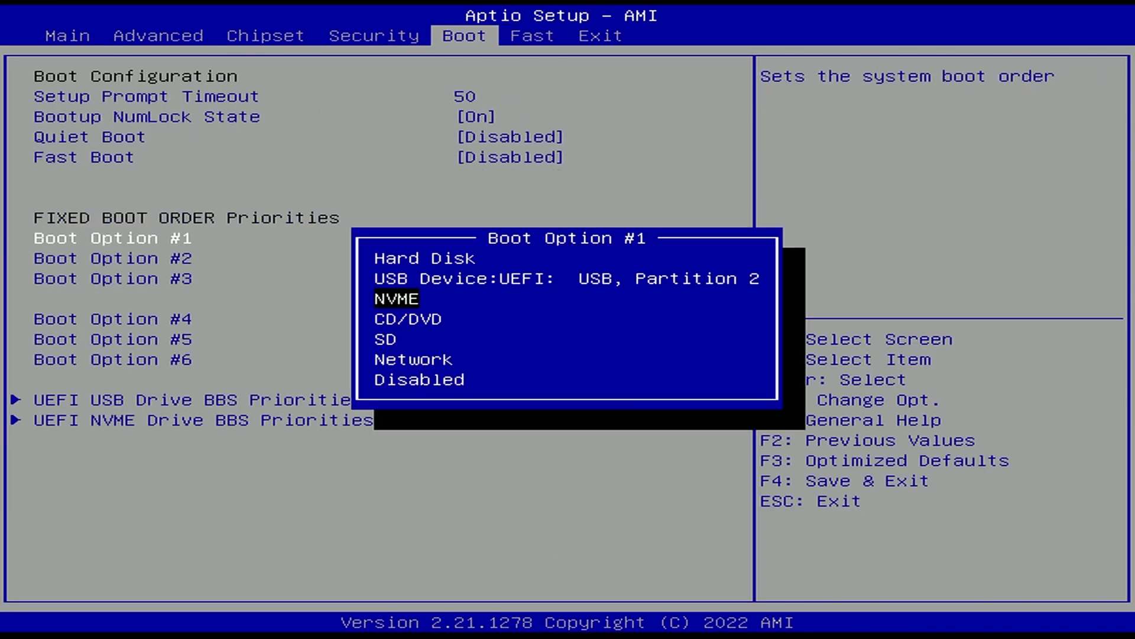
{"action": "key", "text": "Up"}
{"action": "key", "text": "Return"}
{"action": "key", "text": "Right"}
{"action": "key", "text": "Right"}
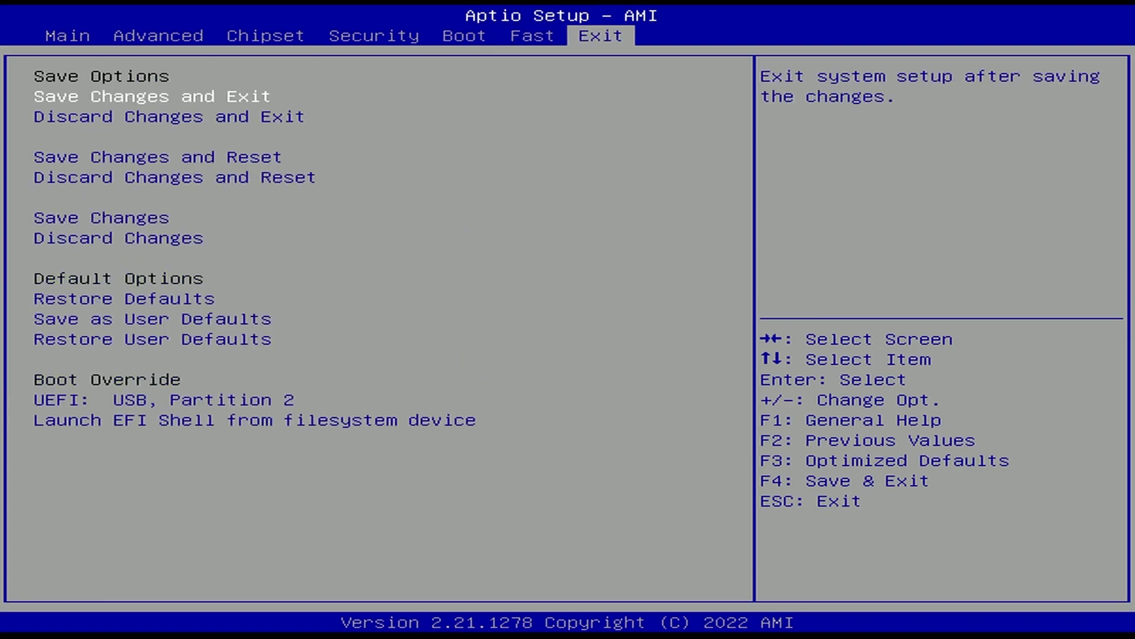
{"action": "key", "text": "Down"}
{"action": "key", "text": "Up"}
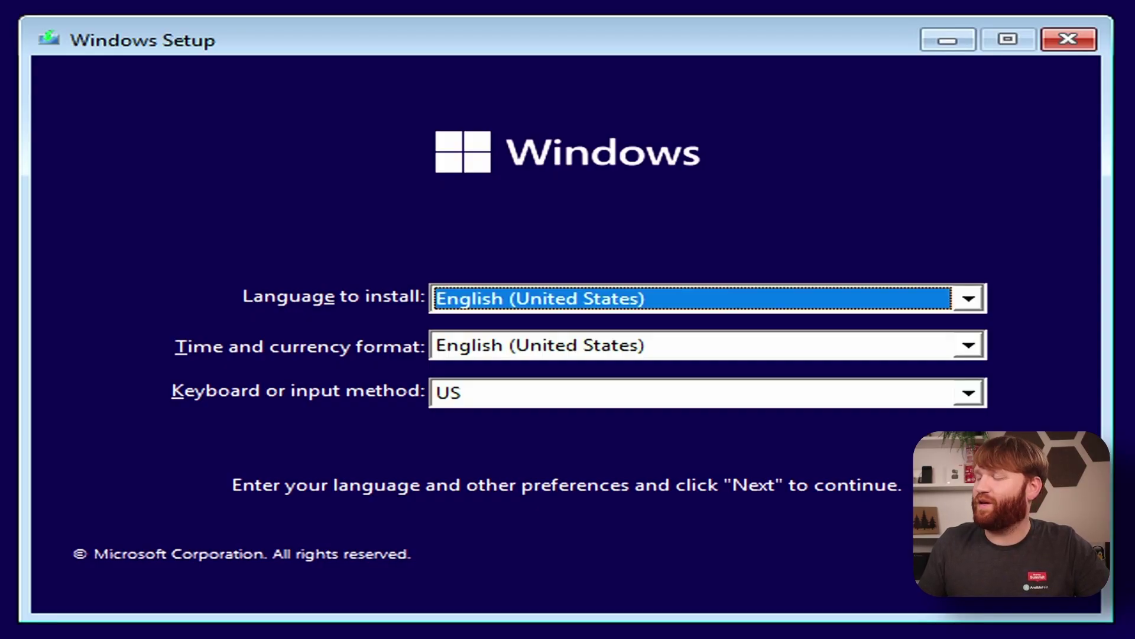
Accept English (United States) and US keyboard settings and continue without a product key
{"action": "key", "text": "Tab"}
{"action": "key", "text": "Tab"}
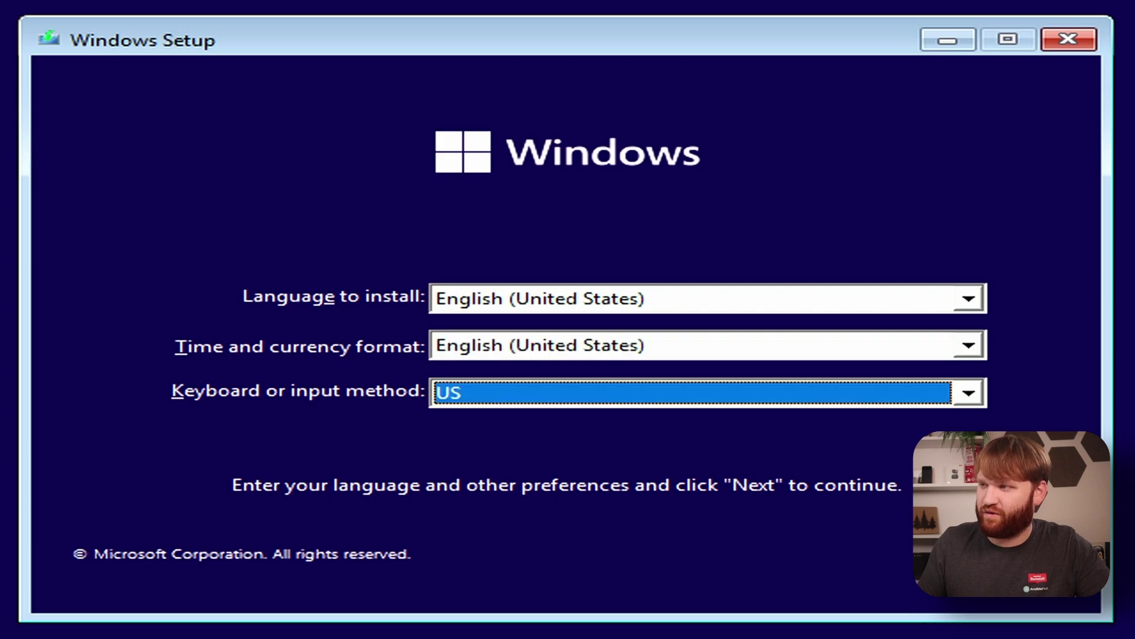
{"action": "key", "text": "Tab"}
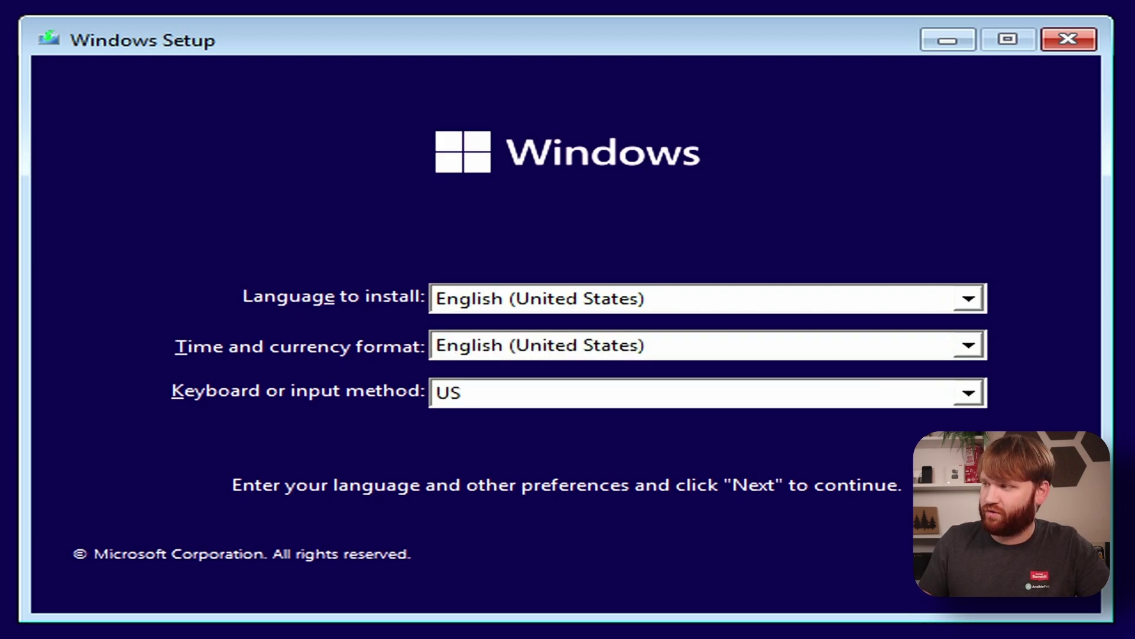
{"action": "key", "text": "Return"}
{"action": "key", "text": "Return"}
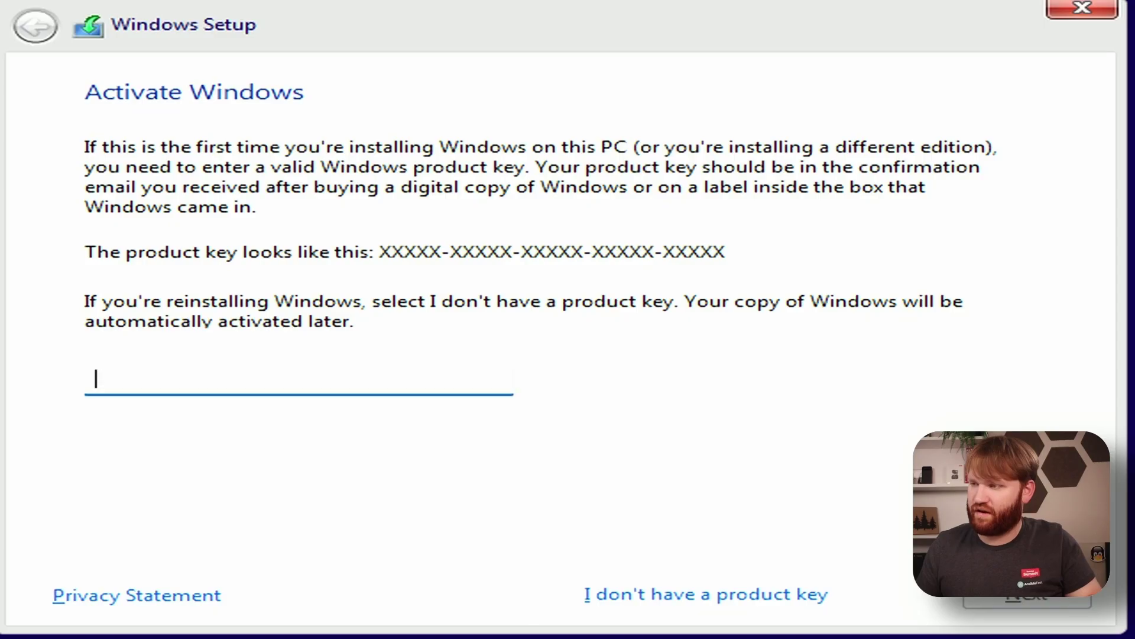
{"action": "key", "text": "Tab"}
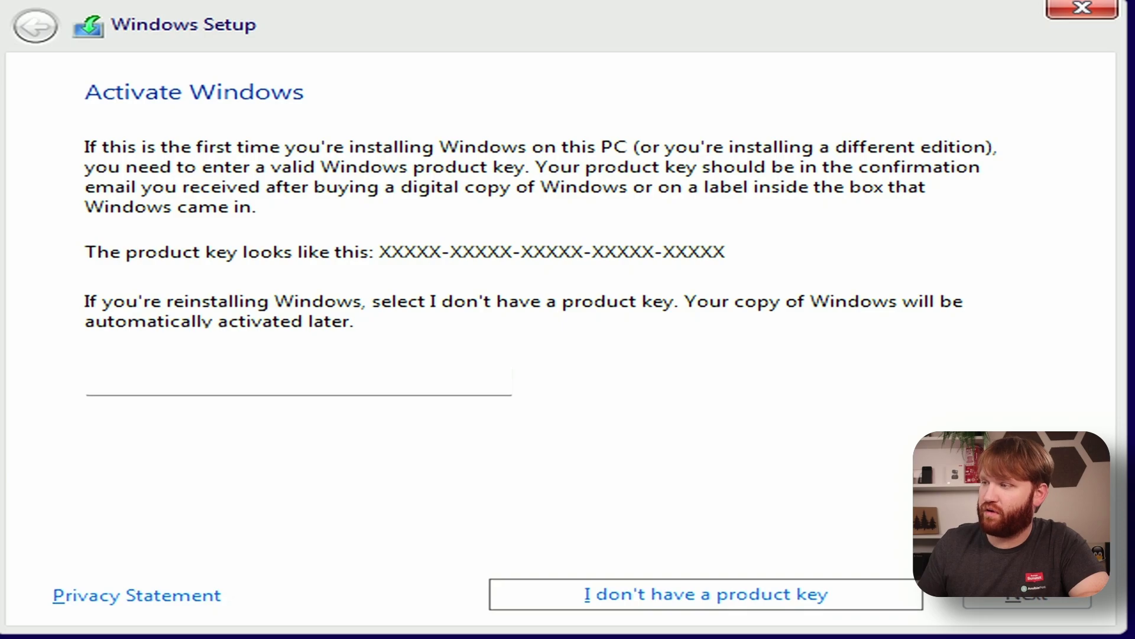
{"action": "key", "text": "Return"}
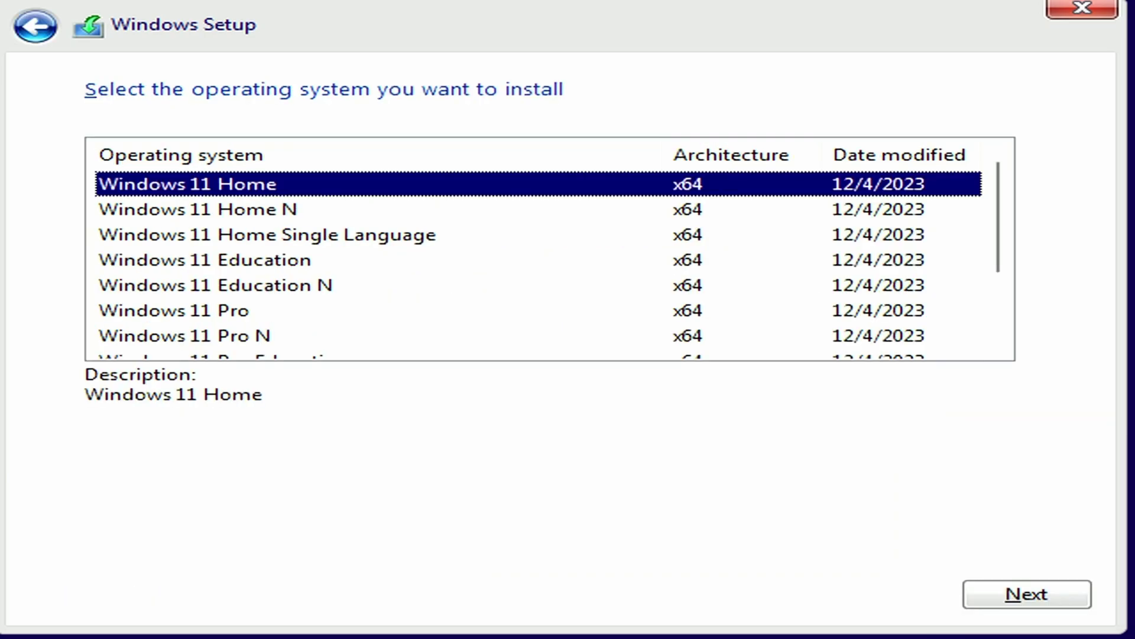
Choose Windows 11 Pro and accept the Microsoft Software License Terms
{"action": "key", "text": "Down"}
{"action": "key", "text": "Down"}
{"action": "key", "text": "Down"}
{"action": "key", "text": "Down"}
{"action": "key", "text": "Down"}
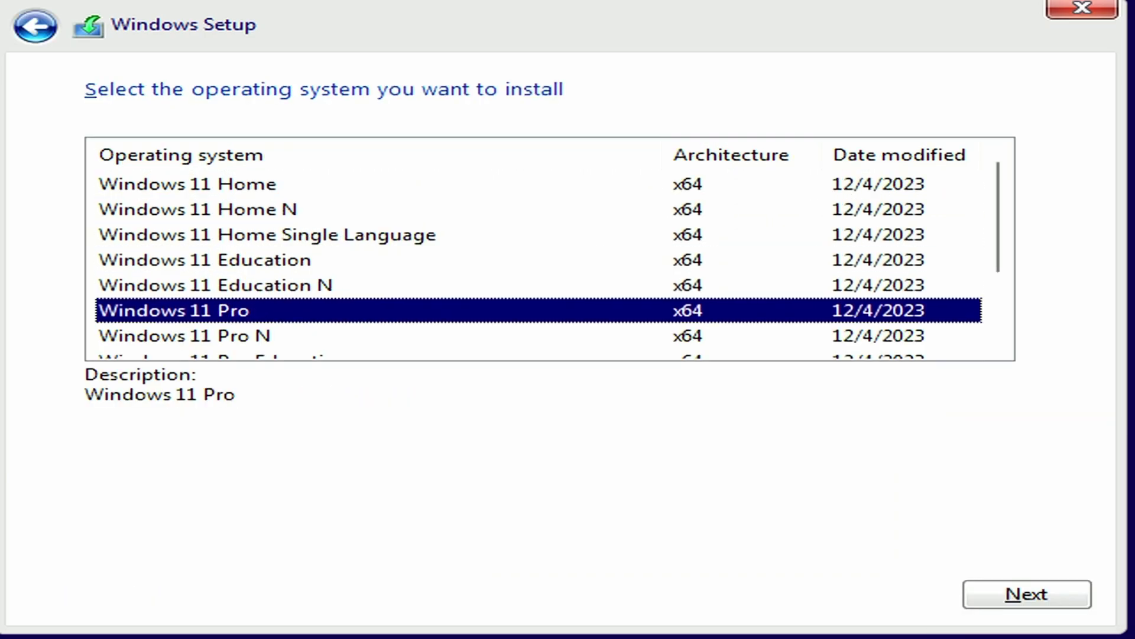
{"action": "key", "text": "Return"}
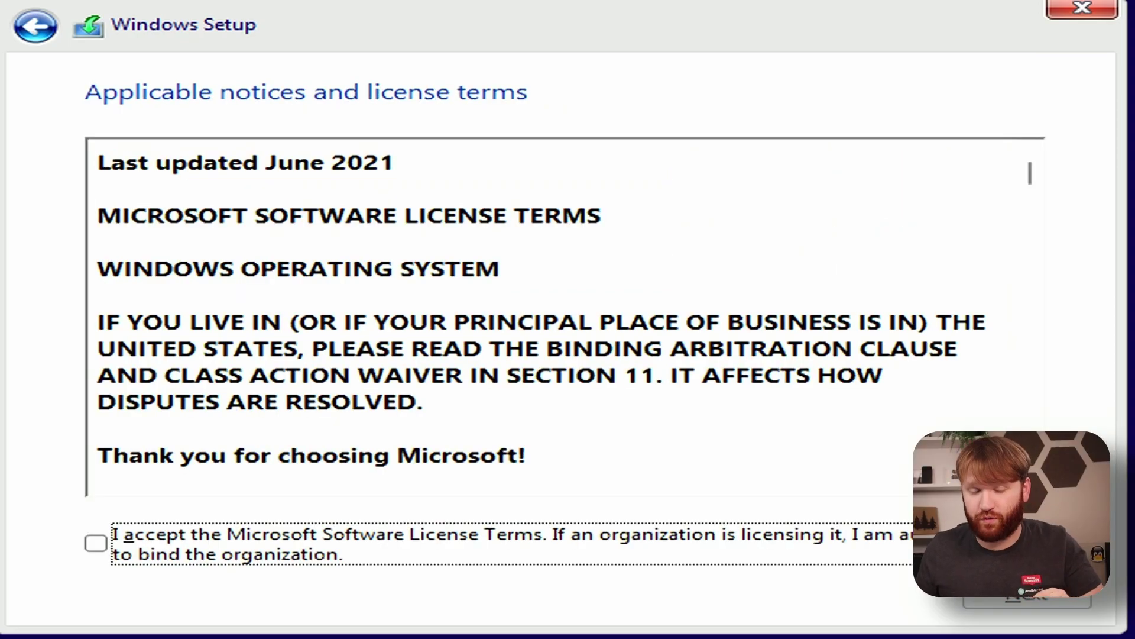
{"action": "key", "text": "space"}
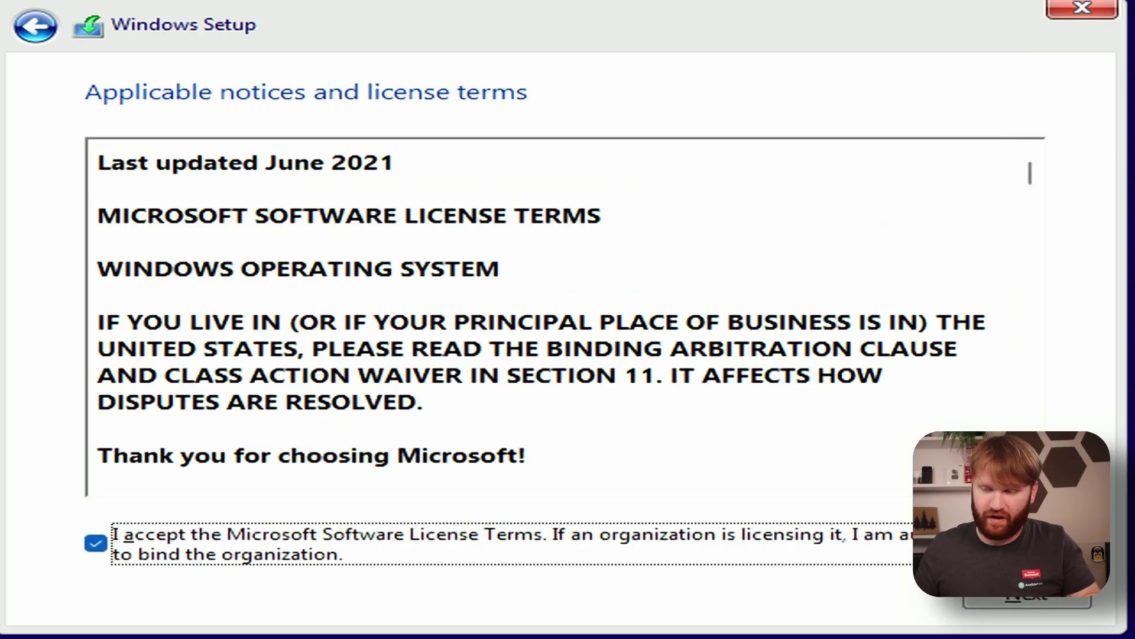
{"action": "key", "text": "Tab"}
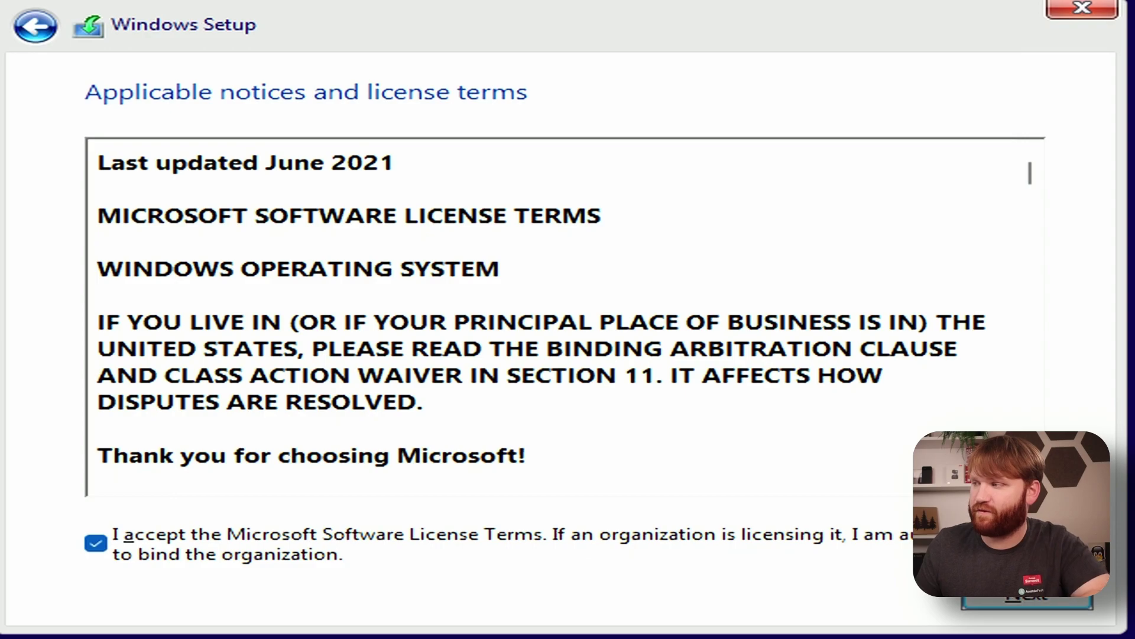
{"action": "key", "text": "Return"}
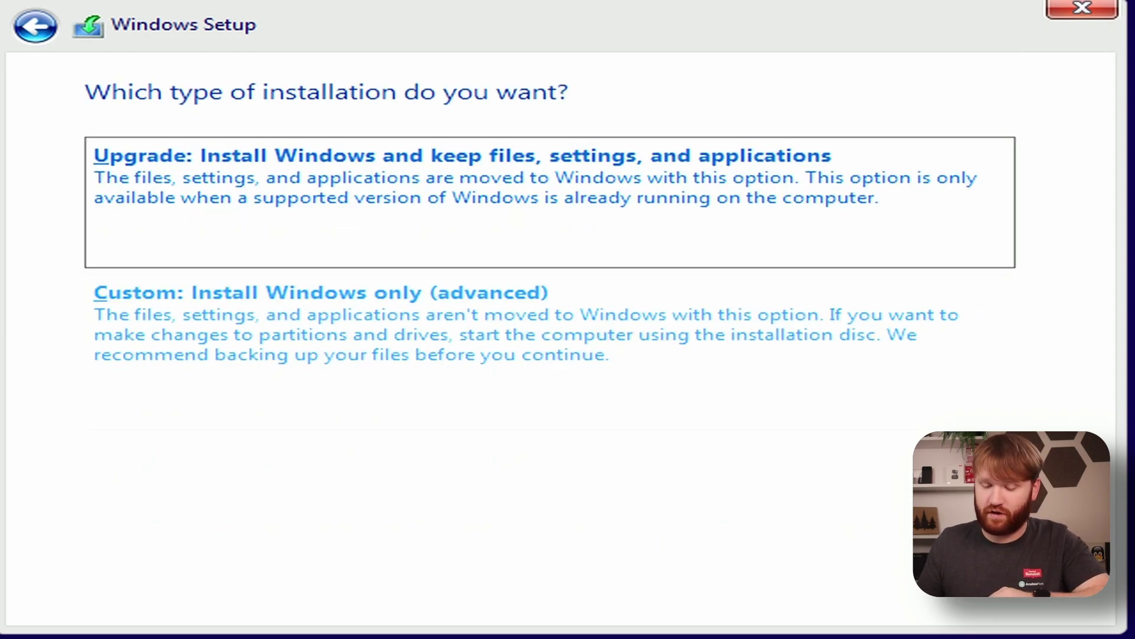
Choose 'Custom: Install Windows only (advanced)' and browse the drive list up to Drive 0 Partition 1
{"action": "key", "text": "Down"}
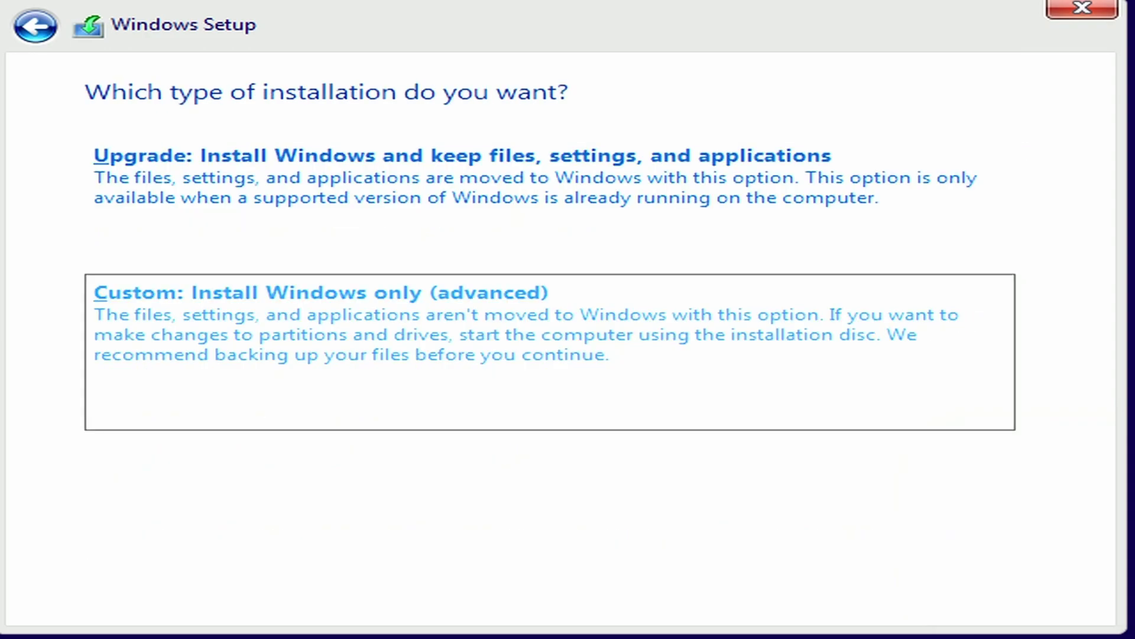
{"action": "key", "text": "Return"}
{"action": "key", "text": "Up"}
{"action": "key", "text": "Down"}
{"action": "key", "text": "Down"}
{"action": "key", "text": "Down"}
{"action": "key", "text": "Down"}
{"action": "key", "text": "Down"}
{"action": "key", "text": "Down"}
{"action": "key", "text": "Down"}
{"action": "key", "text": "Down"}
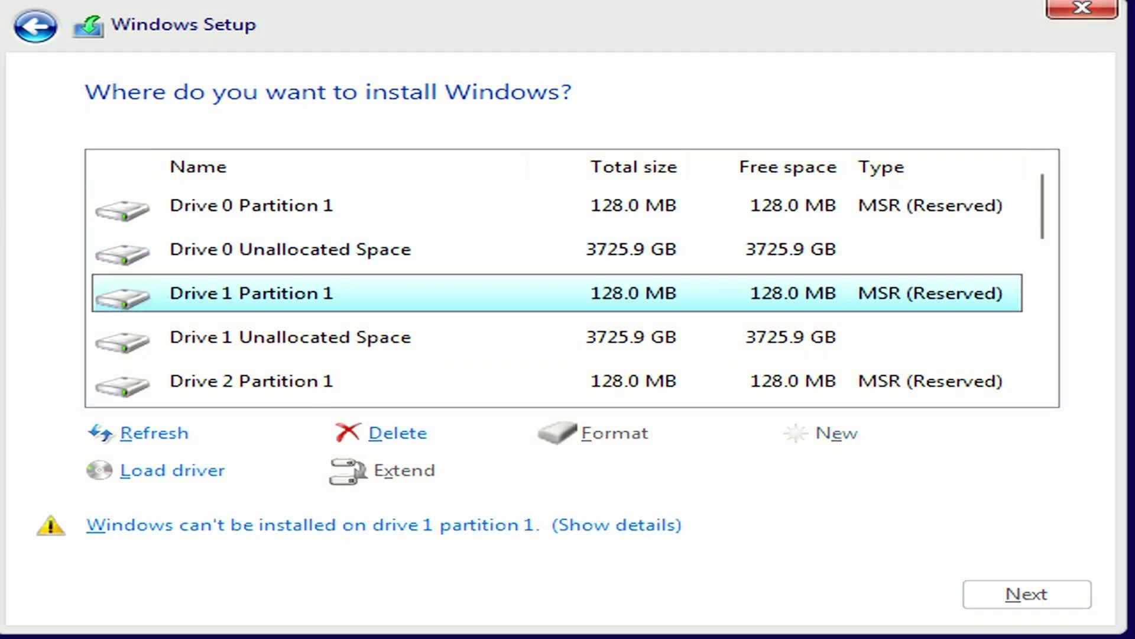
{"action": "key", "text": "Up"}
{"action": "key", "text": "Up"}
{"action": "key", "text": "Up"}
{"action": "key", "text": "Up"}
{"action": "key", "text": "Up"}
{"action": "key", "text": "Up"}
{"action": "key", "text": "Up"}
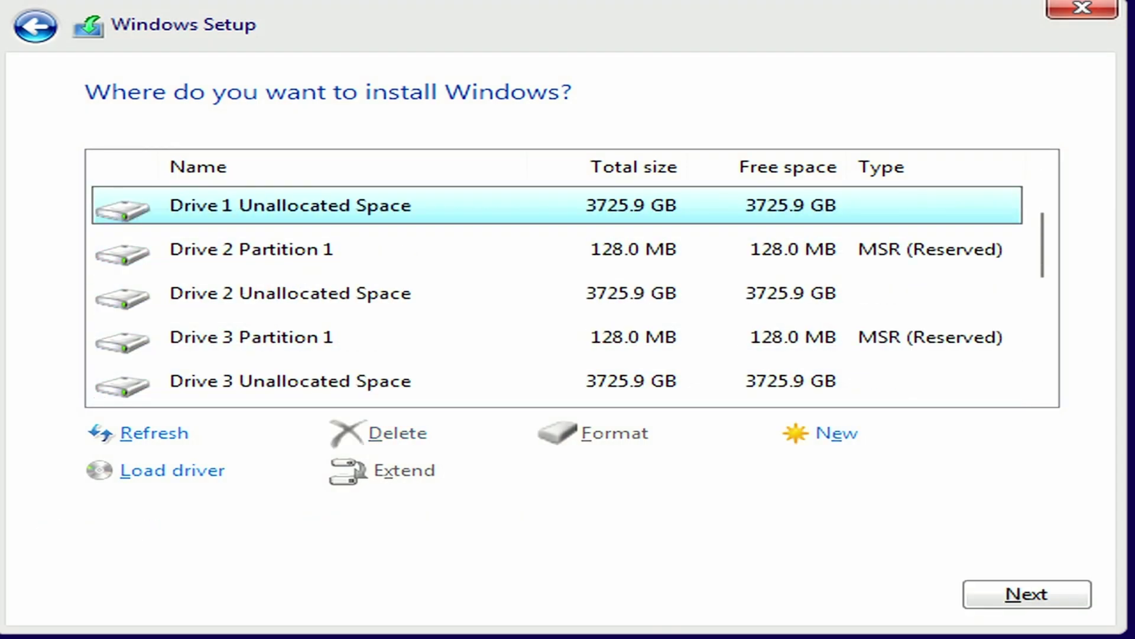
{"action": "key", "text": "Up"}
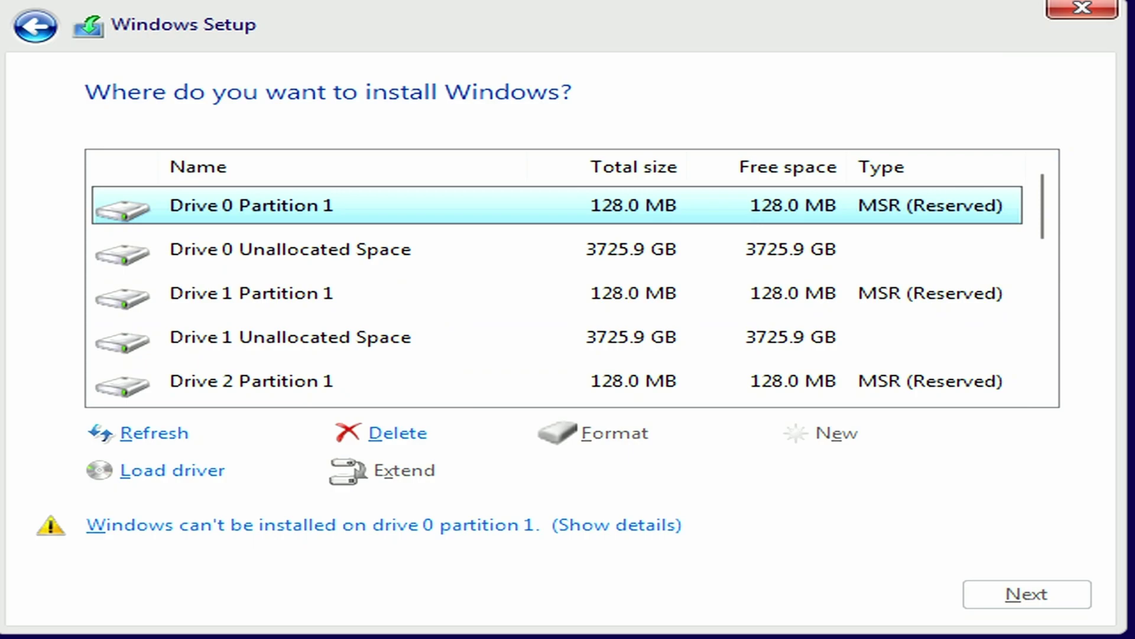
Compare Drive 6's four partitions against Drive 5's unallocated space, ending on Partition 1
{"action": "key", "text": "Down"}
{"action": "key", "text": "Down"}
{"action": "key", "text": "Down"}
{"action": "key", "text": "Down"}
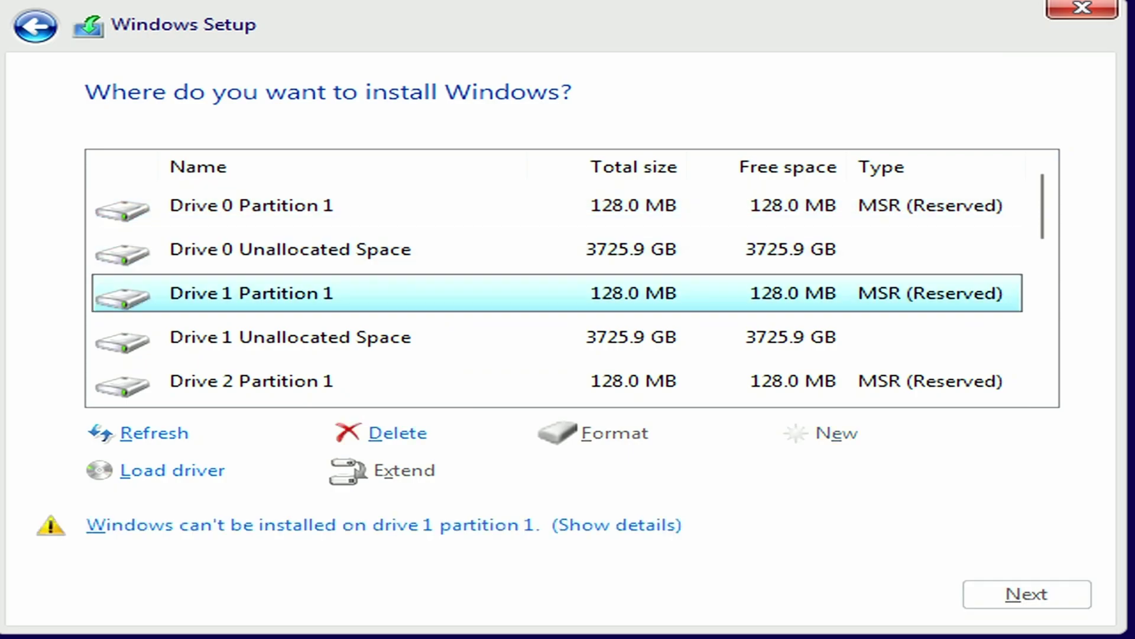
{"action": "key", "text": "Down"}
{"action": "key", "text": "Down"}
{"action": "key", "text": "Down"}
{"action": "key", "text": "Down"}
{"action": "key", "text": "Down"}
{"action": "key", "text": "Down"}
{"action": "key", "text": "Down"}
{"action": "key", "text": "Down"}
{"action": "key", "text": "Down"}
{"action": "key", "text": "Down"}
{"action": "key", "text": "Down"}
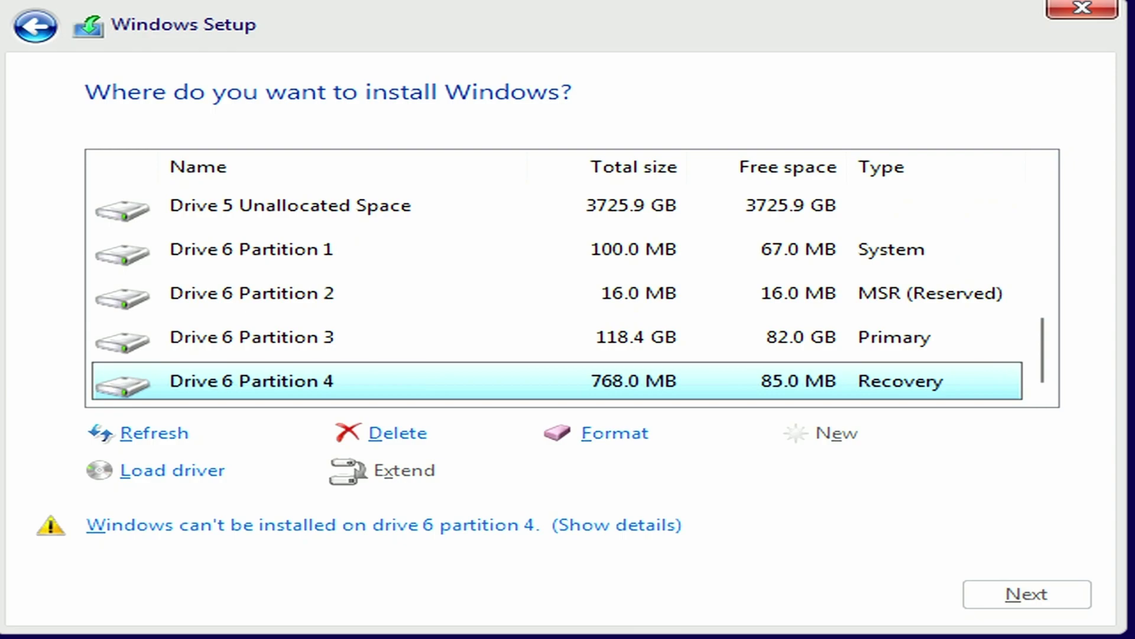
{"action": "key", "text": "Up"}
{"action": "key", "text": "Up"}
{"action": "key", "text": "Up"}
{"action": "key", "text": "Down"}
{"action": "key", "text": "Down"}
{"action": "key", "text": "Down"}
{"action": "key", "text": "Up"}
{"action": "key", "text": "Up"}
{"action": "key", "text": "Up"}
{"action": "key", "text": "Up"}
{"action": "key", "text": "Down"}
{"action": "key", "text": "Down"}
{"action": "key", "text": "Down"}
{"action": "key", "text": "Down"}
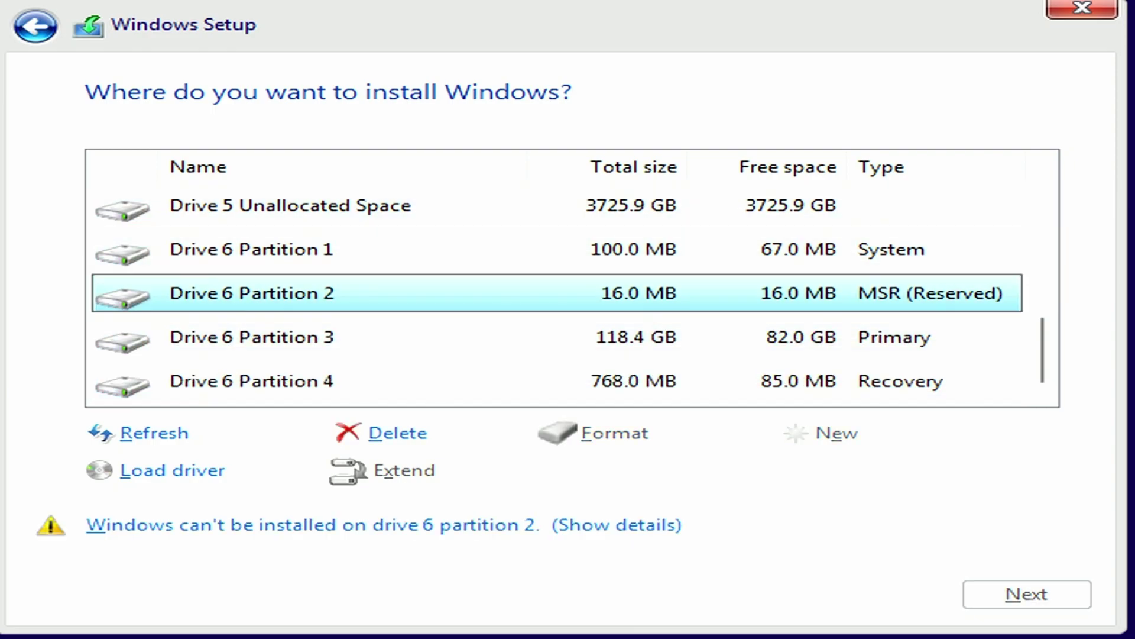
{"action": "key", "text": "Up"}
{"action": "key", "text": "Up"}
{"action": "key", "text": "Up"}
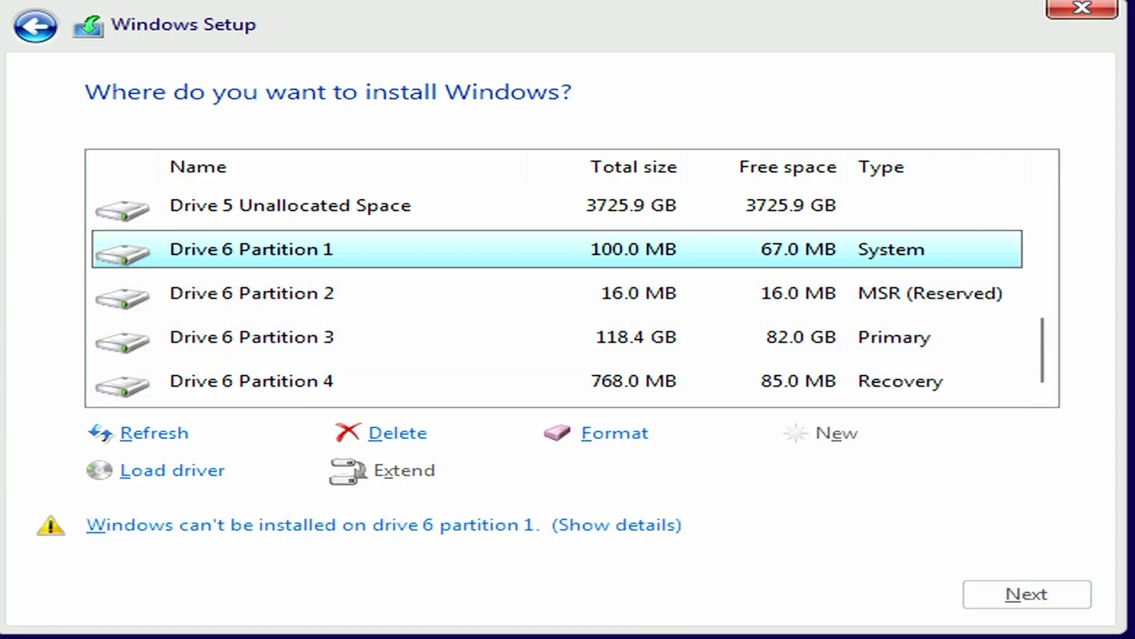
{"action": "key", "text": "Down"}
{"action": "key", "text": "Down"}
{"action": "key", "text": "Down"}
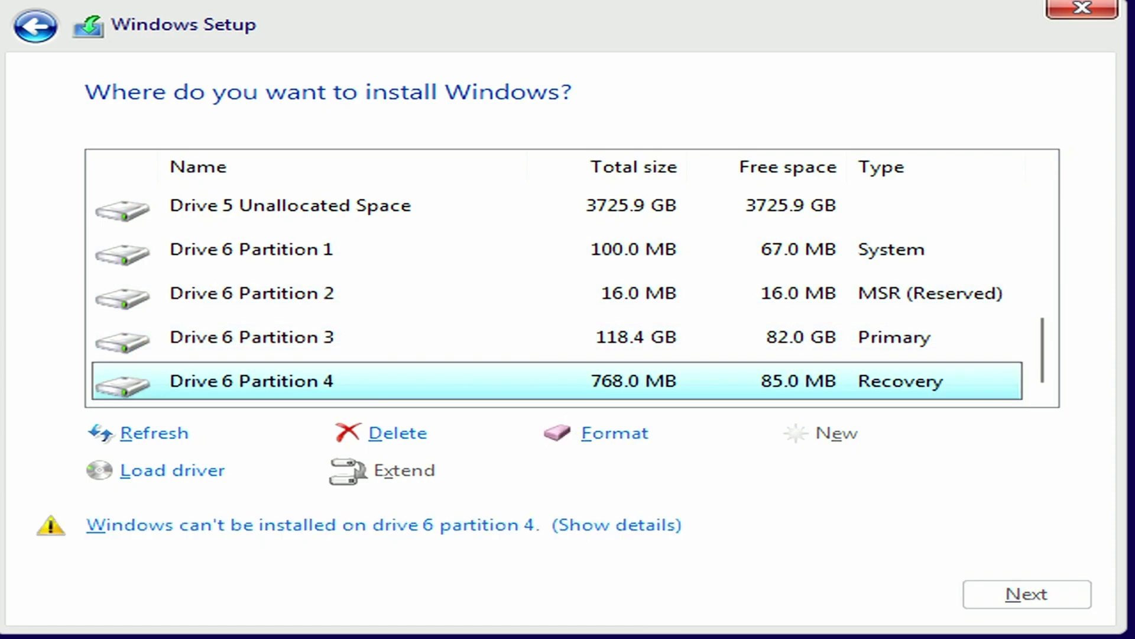
{"action": "key", "text": "Up"}
{"action": "key", "text": "Up"}
{"action": "key", "text": "Up"}
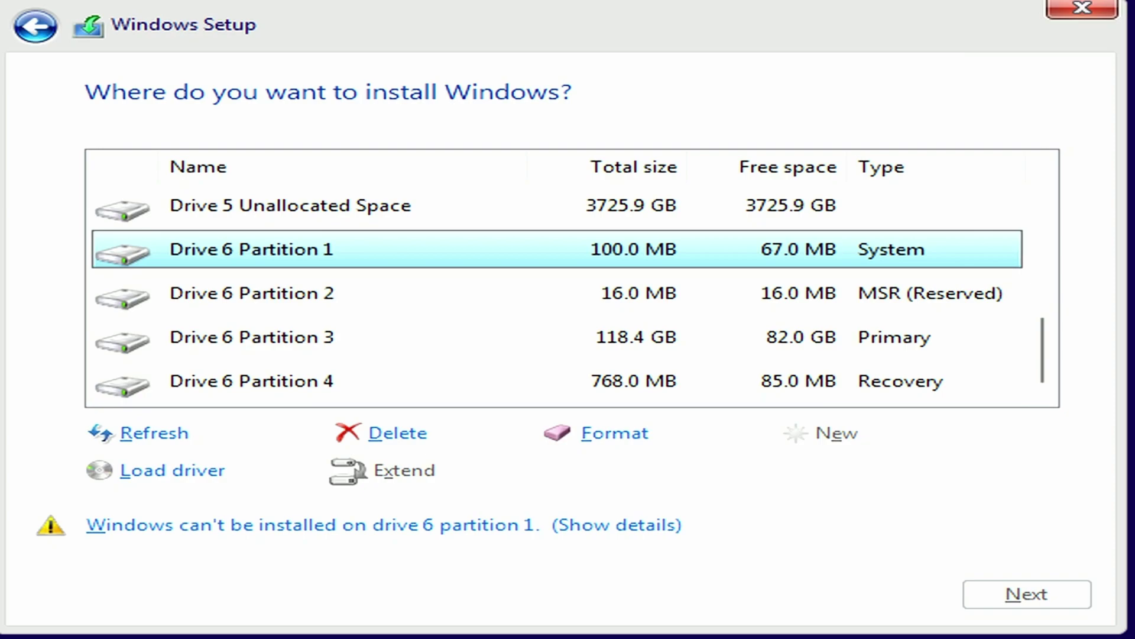
{"action": "key", "text": "Down"}
{"action": "key", "text": "Down"}
{"action": "key", "text": "Down"}
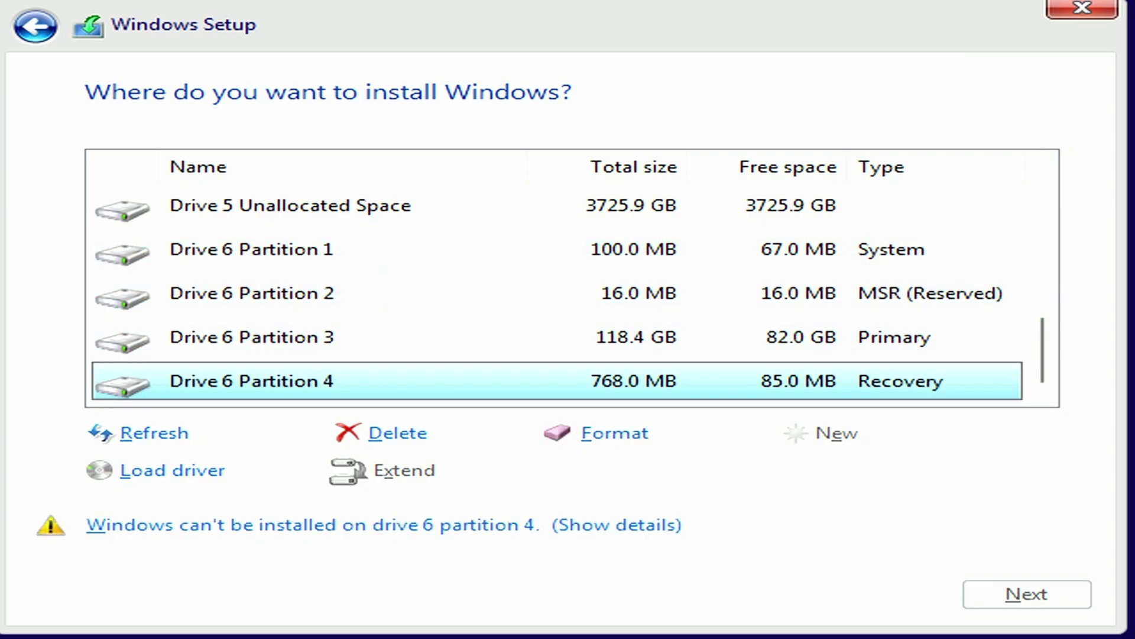
Delete Drive 6's System partition
{"action": "key", "text": "Up"}
{"action": "key", "text": "Up"}
{"action": "key", "text": "Up"}
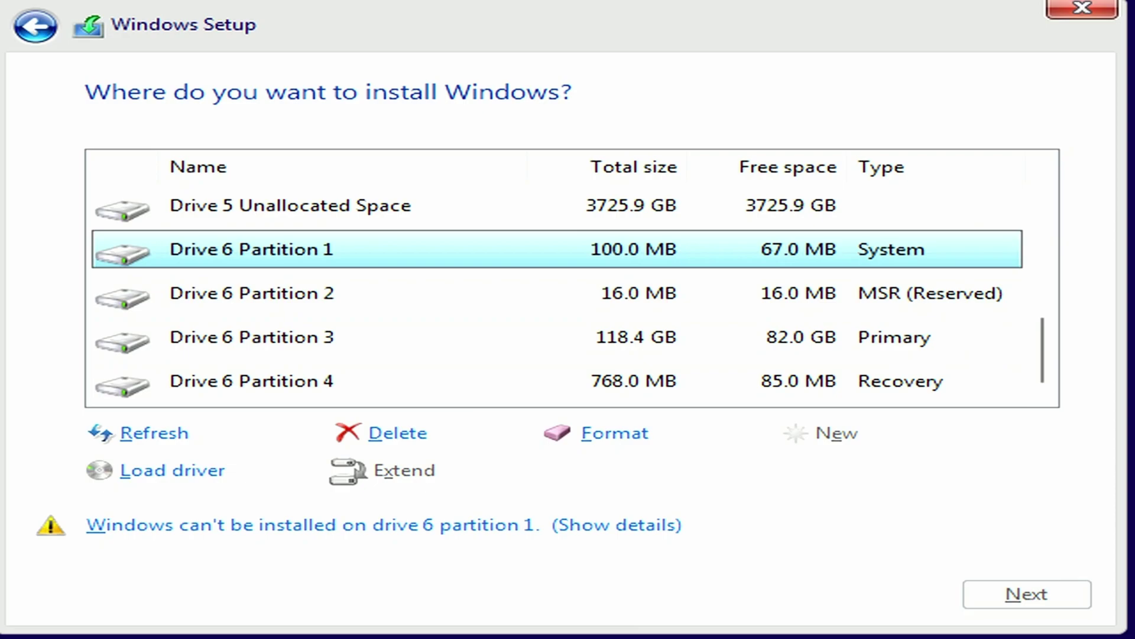
{"action": "key", "text": "Tab"}
{"action": "key", "text": "Tab"}
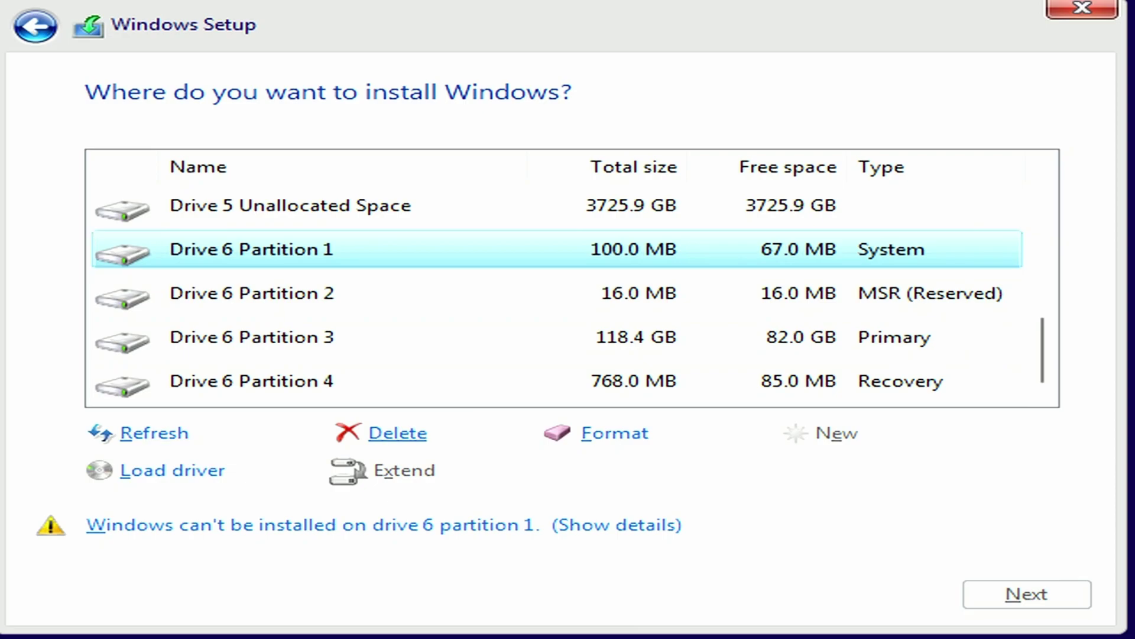
{"action": "key", "text": "Return"}
{"action": "key", "text": "Left"}
{"action": "key", "text": "Return"}
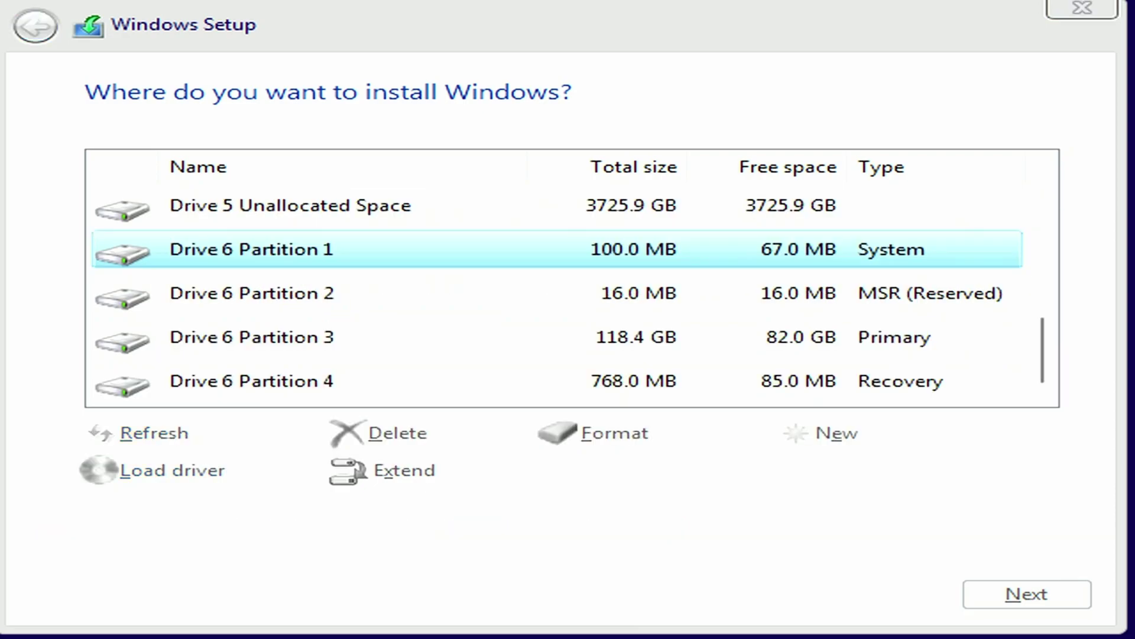
Delete Drive 6's 16 MB MSR partition
{"action": "key", "text": "Down"}
{"action": "key", "text": "Down"}
{"action": "key", "text": "Down"}
{"action": "key", "text": "Down"}
{"action": "key", "text": "Down"}
{"action": "key", "text": "Down"}
{"action": "key", "text": "Down"}
{"action": "key", "text": "Down"}
{"action": "key", "text": "Down"}
{"action": "key", "text": "Down"}
{"action": "key", "text": "Down"}
{"action": "key", "text": "Down"}
{"action": "key", "text": "Down"}
{"action": "key", "text": "Down"}
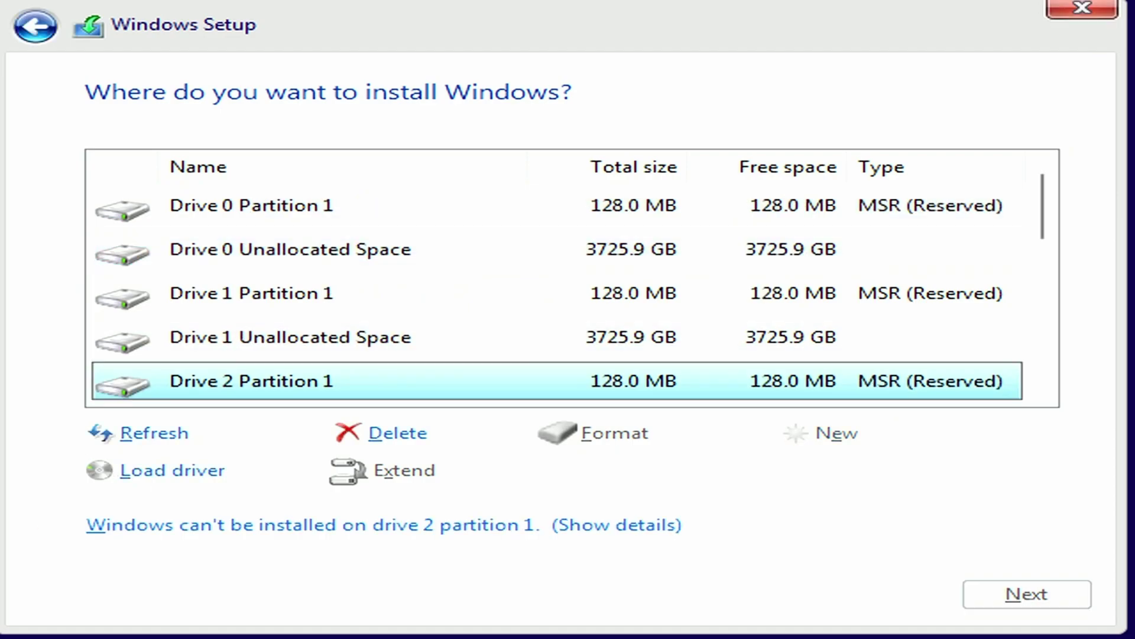
{"action": "key", "text": "Up"}
{"action": "key", "text": "Up"}
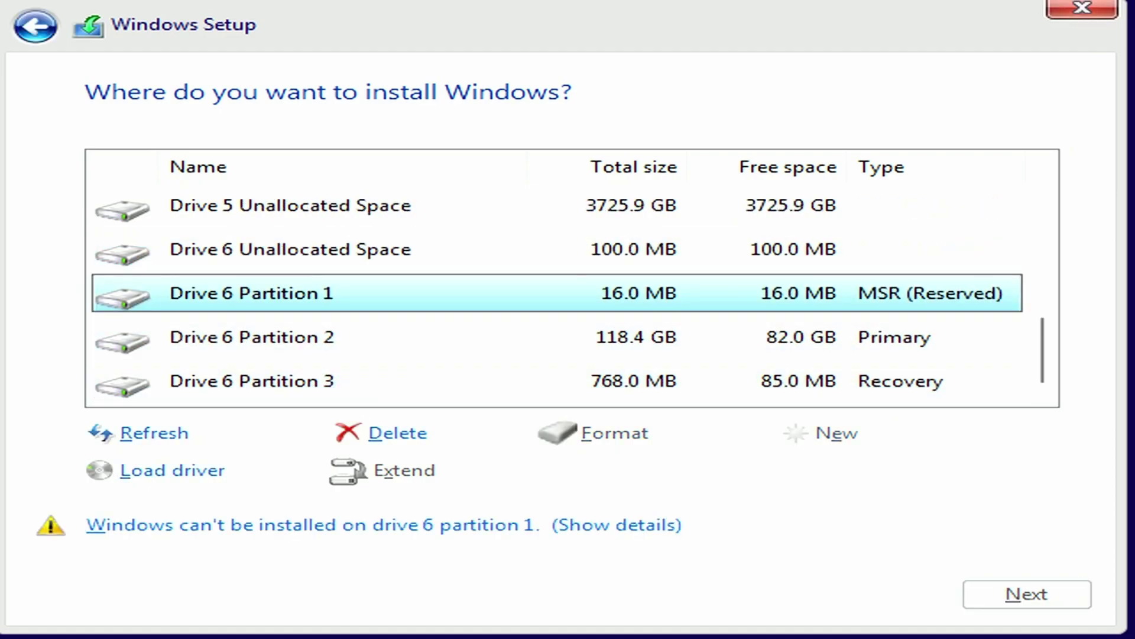
{"action": "key", "text": "Tab"}
{"action": "key", "text": "Tab"}
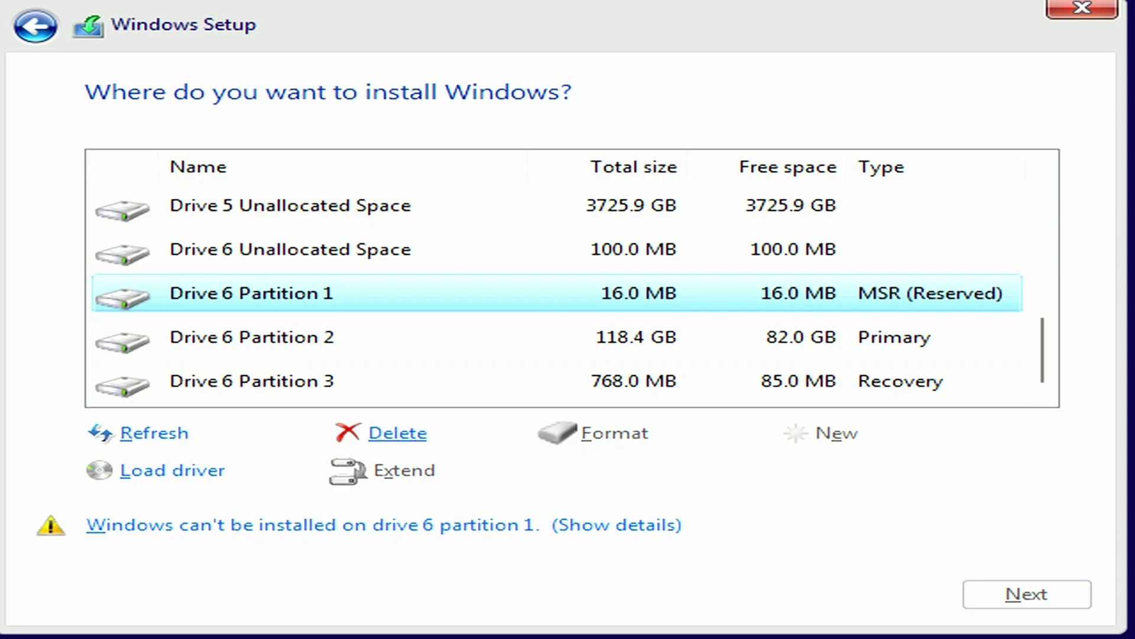
{"action": "key", "text": "Return"}
{"action": "key", "text": "Left"}
{"action": "key", "text": "Return"}
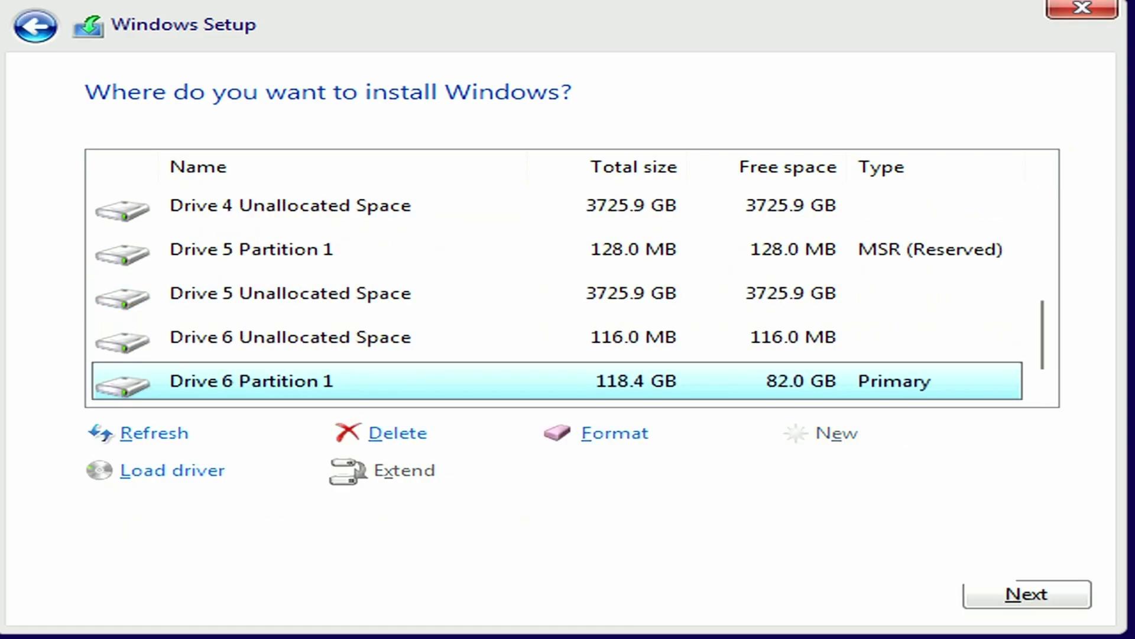
Select Drive 6's freed space and start installing Windows 11 Pro there
{"action": "key", "text": "Down"}
{"action": "key", "text": "Up"}
{"action": "key", "text": "Up"}
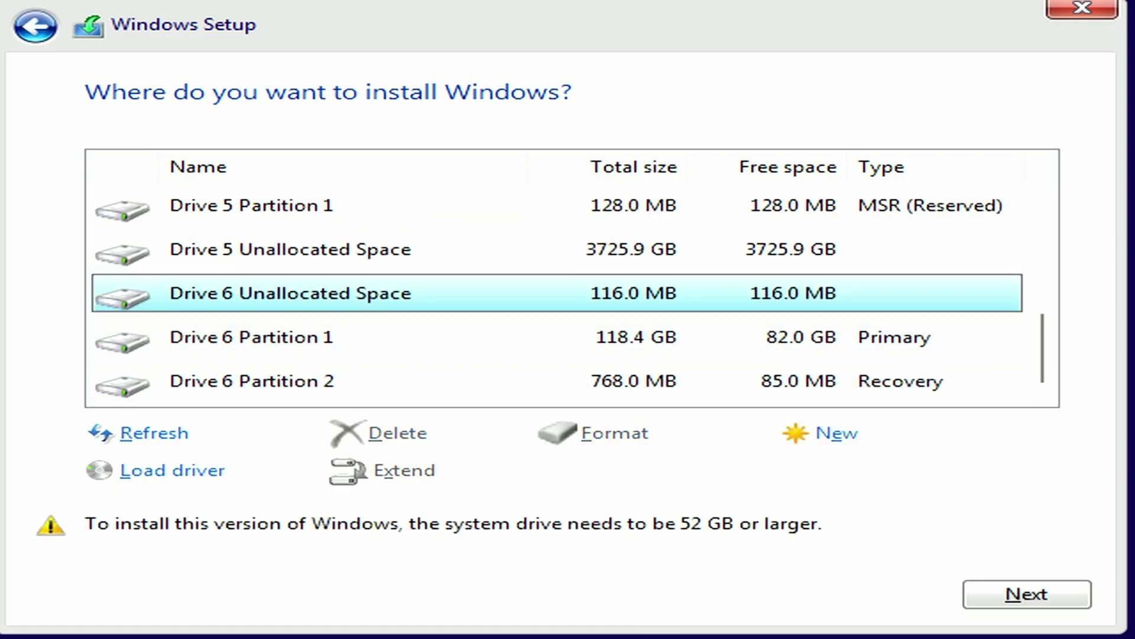
{"action": "key", "text": "Down"}
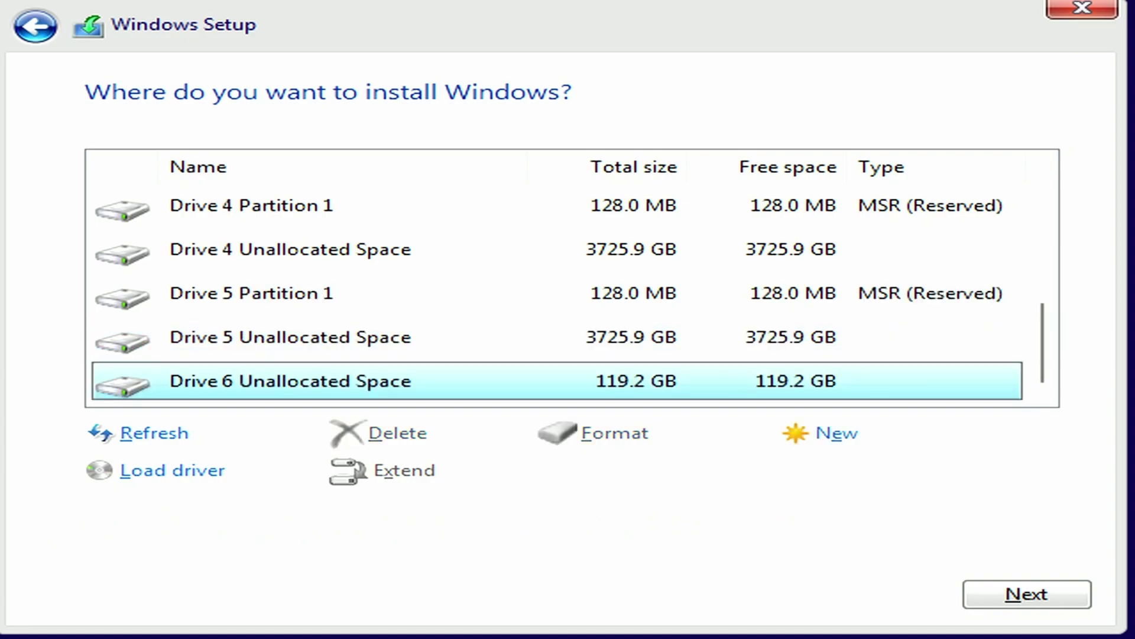
{"action": "key", "text": "Tab"}
{"action": "key", "text": "Tab"}
{"action": "key", "text": "Tab"}
{"action": "key", "text": "Tab"}
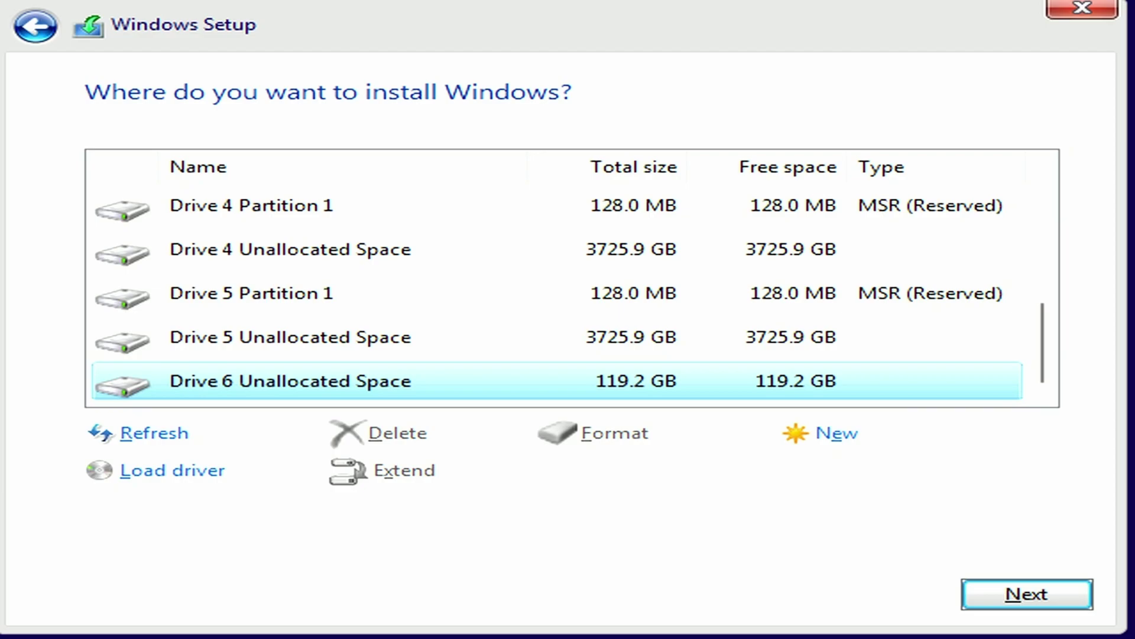
{"action": "key", "text": "Return"}
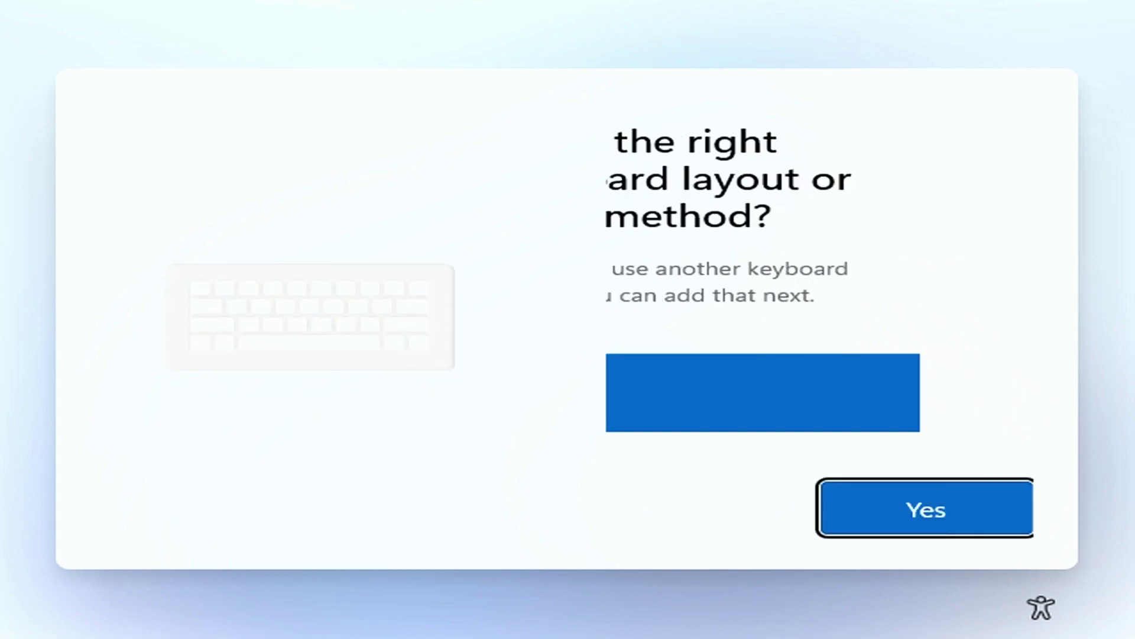
Confirm the US keyboard layout and skip adding a second layout
{"action": "key", "text": "Return"}
{"action": "key", "text": "Return"}
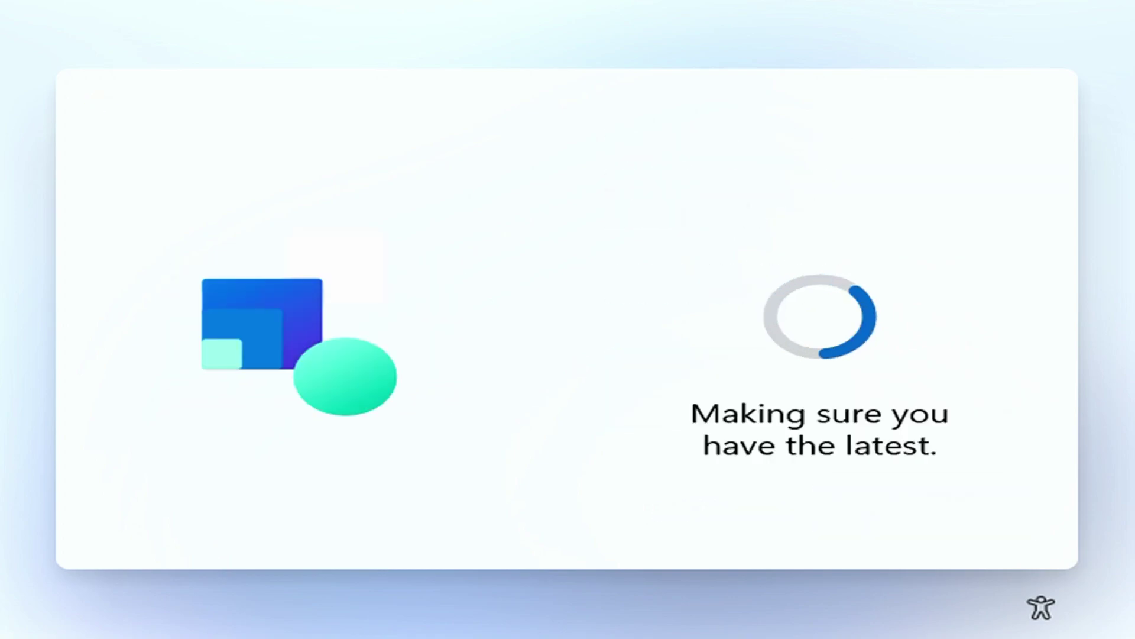